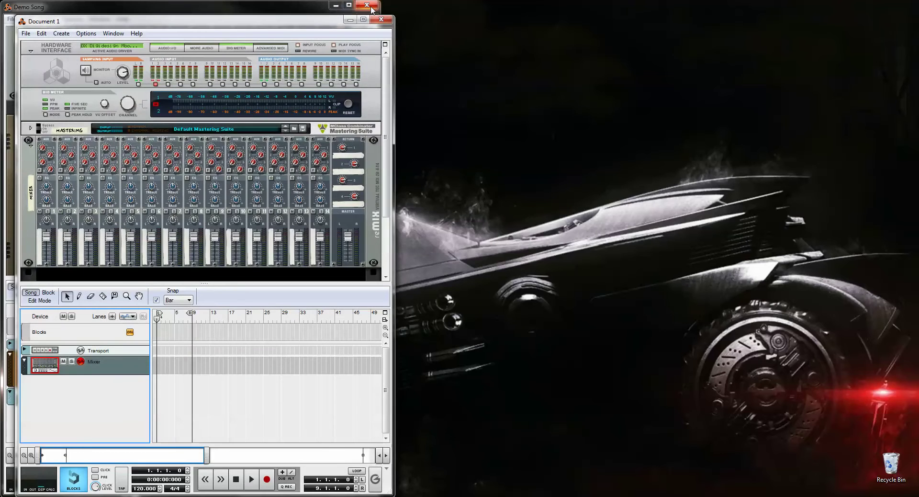
# Step: Close the demo song and detach the new document's sequencer into its own window, minimized so the rack is exposed
pyautogui.click(371, 6)
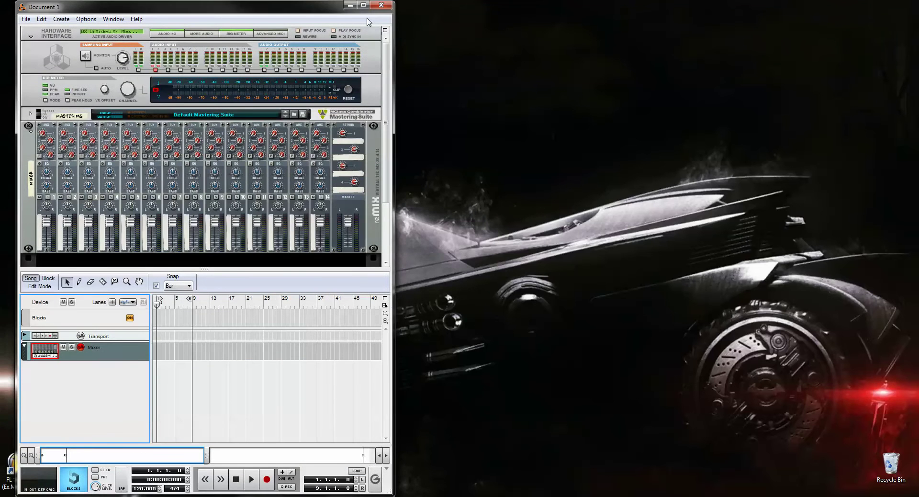
pyautogui.moveTo(323, 9); pyautogui.dragTo(535, 10)
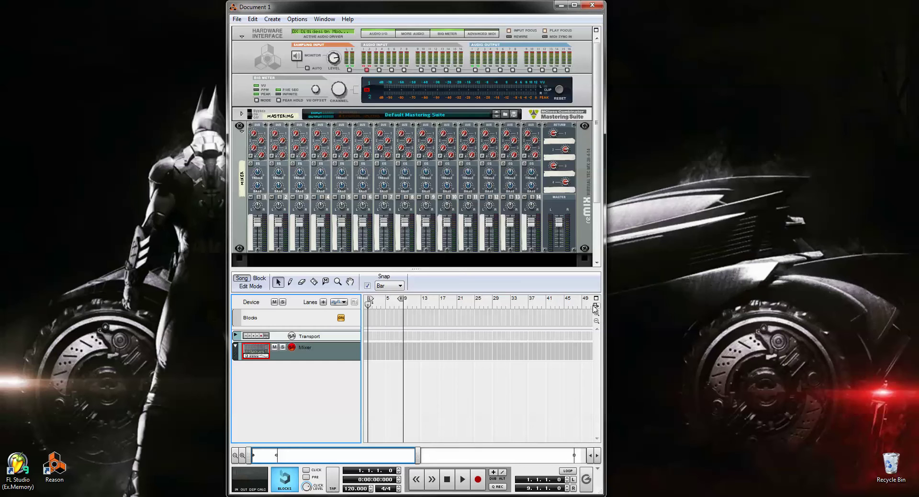
pyautogui.click(596, 306)
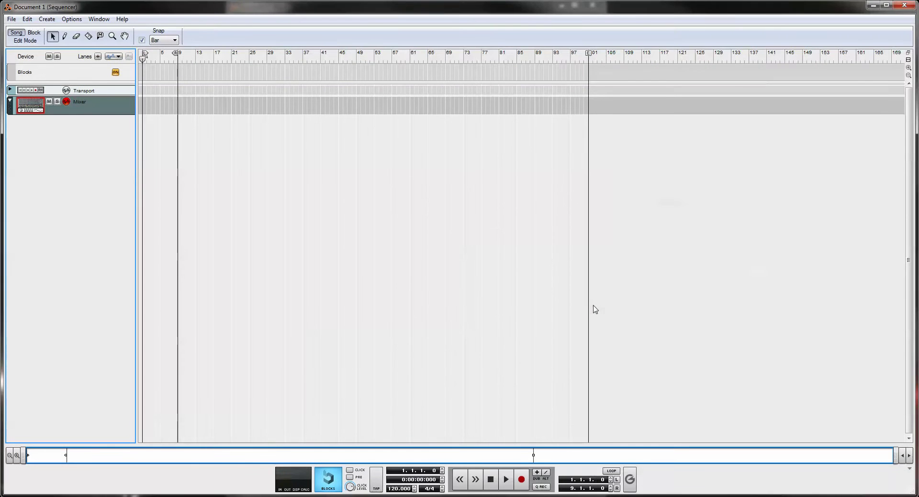
pyautogui.click(873, 5)
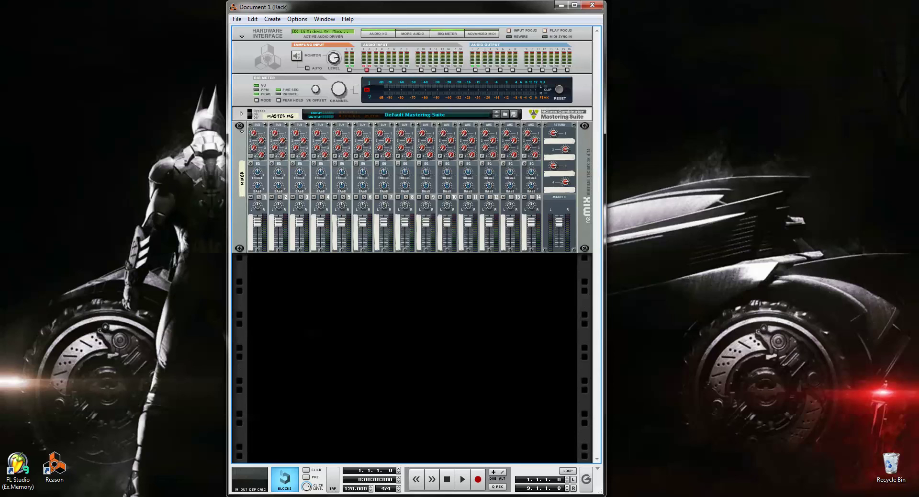
# Step: Add a Redrum Drum Computer to the rack and fold the Hardware Interface
pyautogui.click(272, 20)
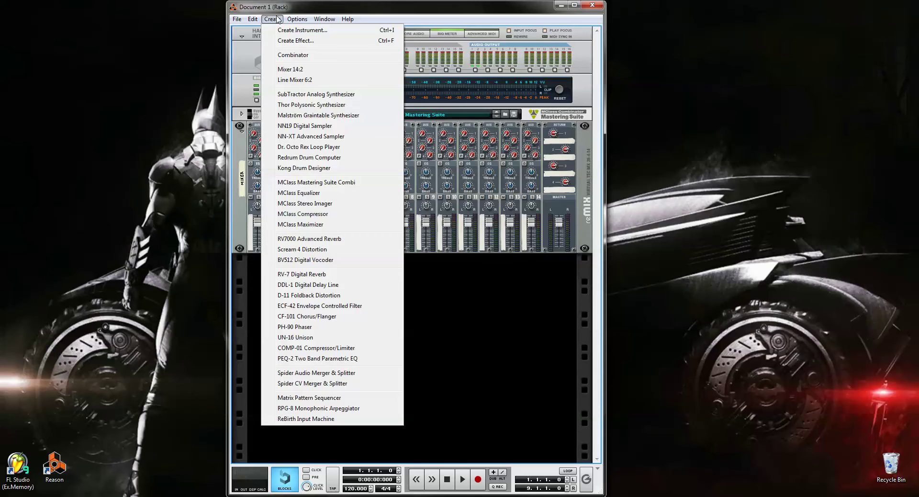
pyautogui.click(276, 19)
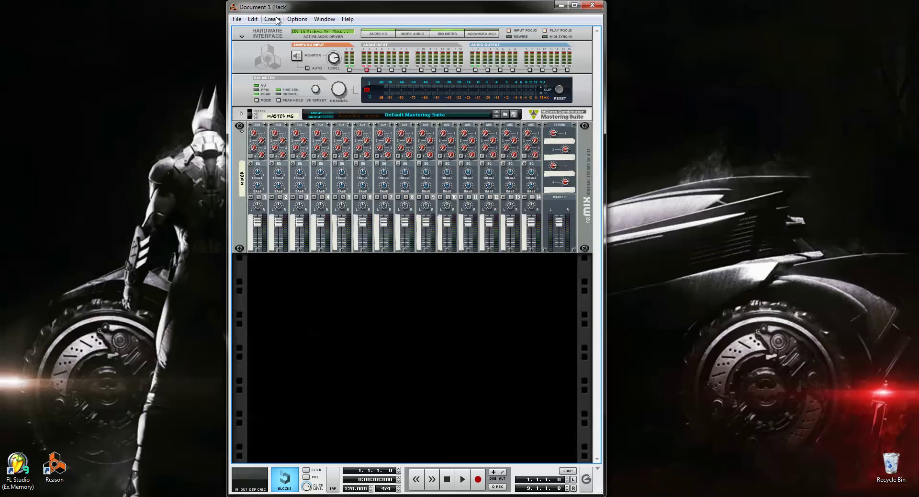
pyautogui.click(276, 20)
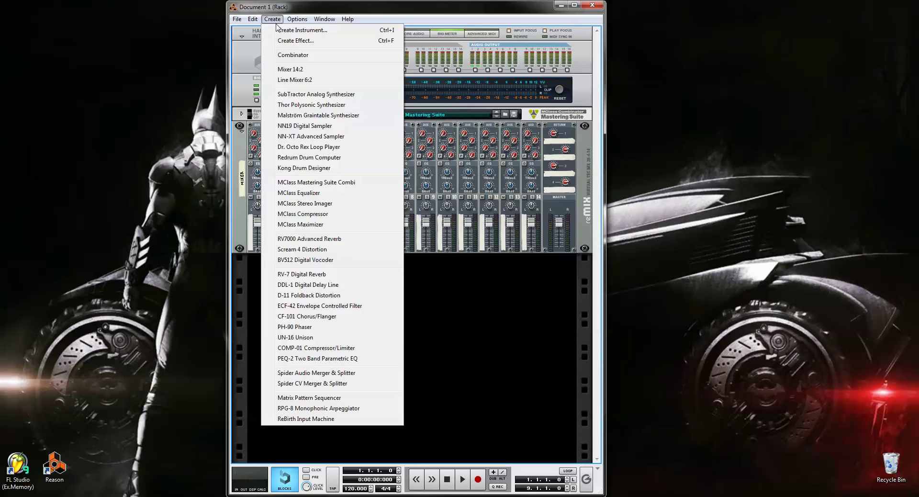
pyautogui.click(313, 158)
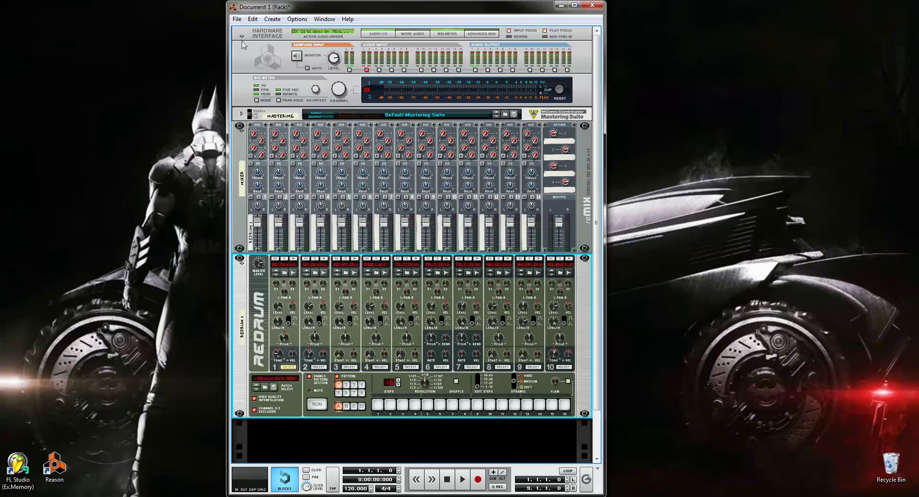
pyautogui.click(241, 37)
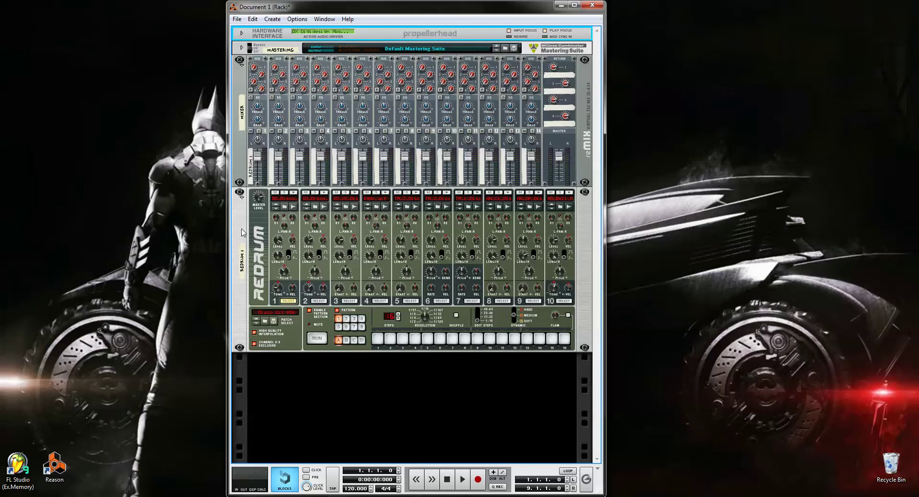
# Step: Examine the rear cabling between Redrum, the mixer, the mastering Combinator and the Hardware Interface
pyautogui.click(243, 235)
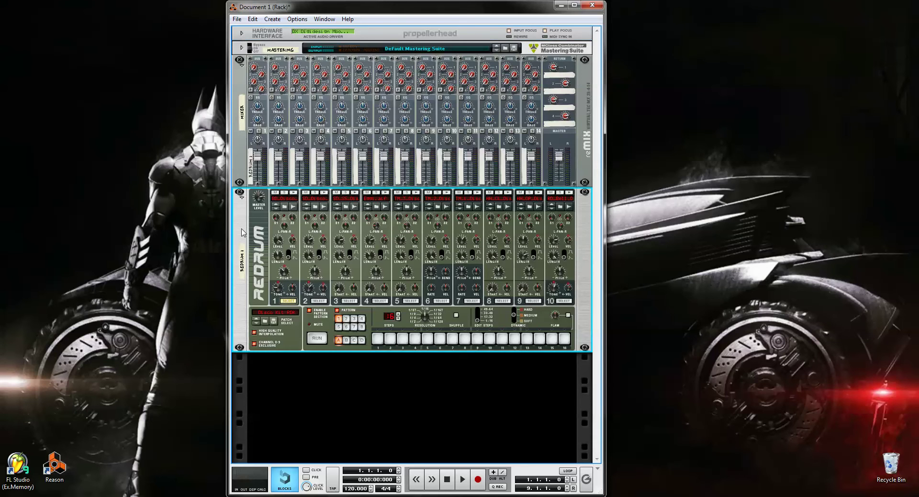
pyautogui.click(243, 163)
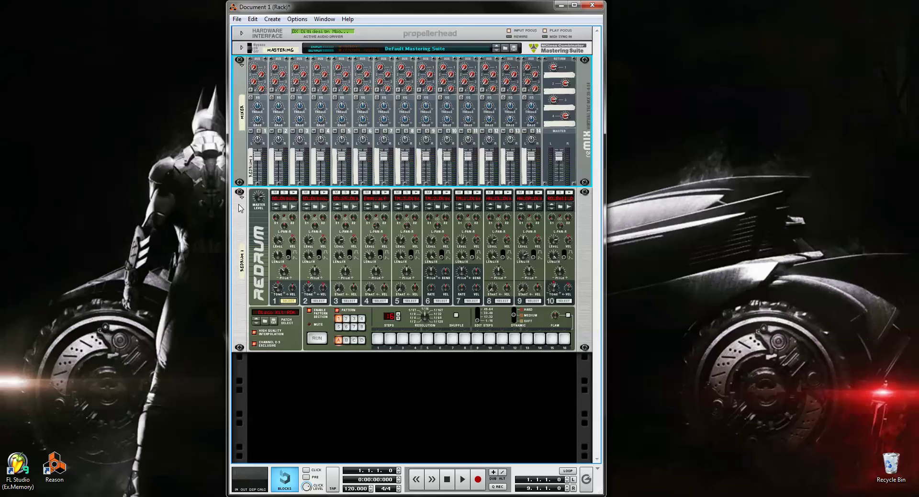
pyautogui.press('Tab')
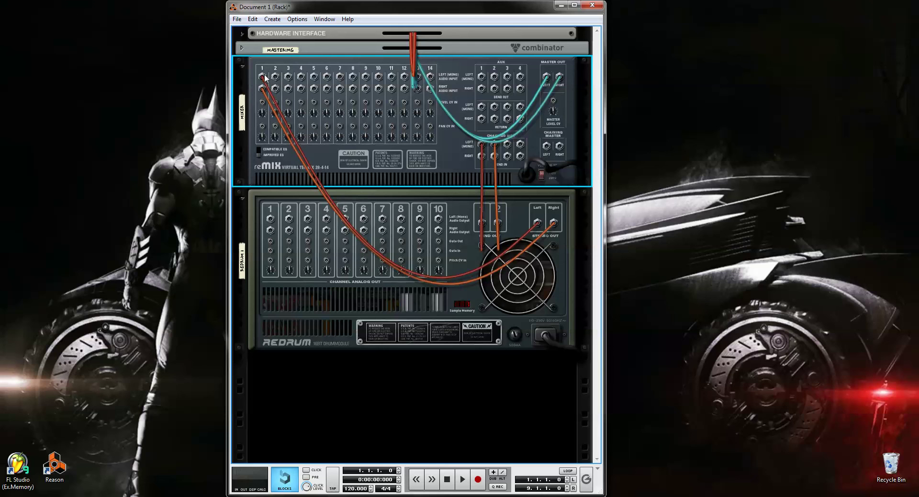
pyautogui.moveTo(264, 76)
pyautogui.click(242, 48)
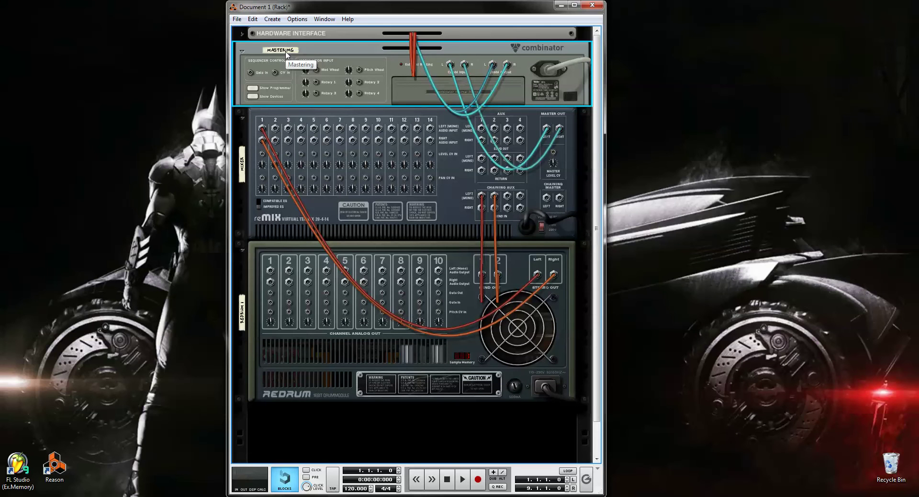
pyautogui.click(242, 52)
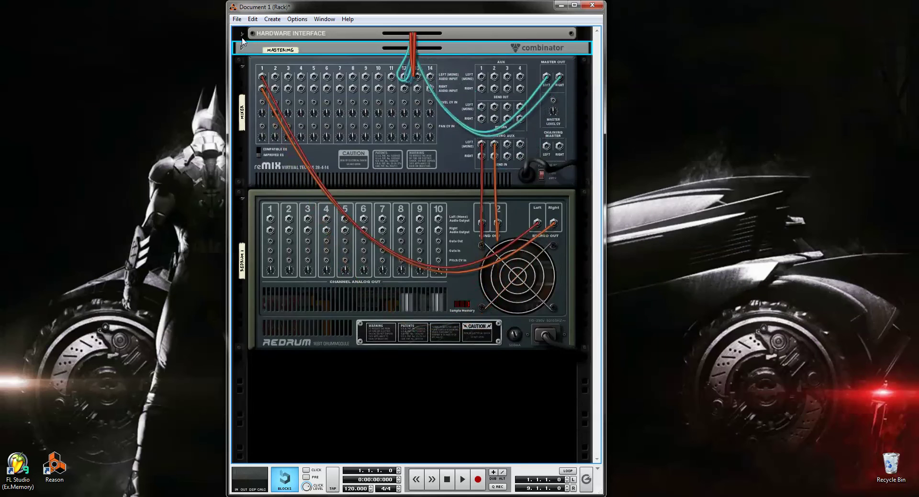
pyautogui.click(242, 33)
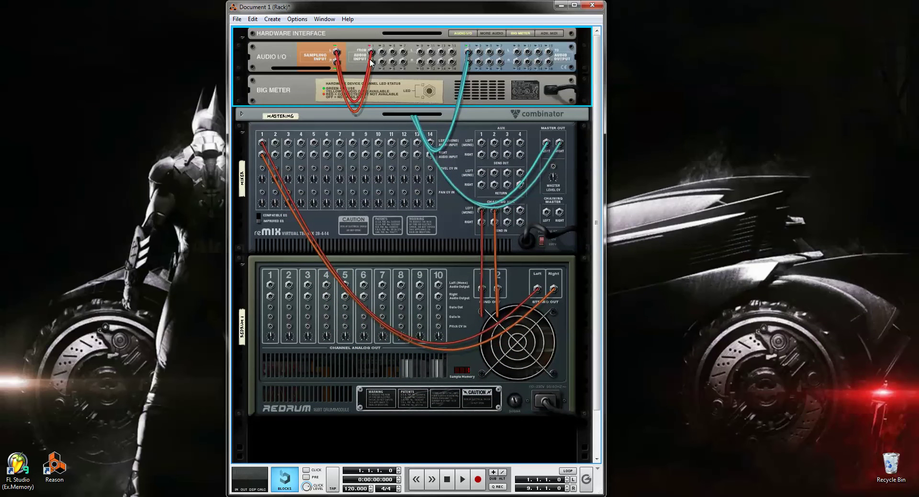
pyautogui.click(241, 34)
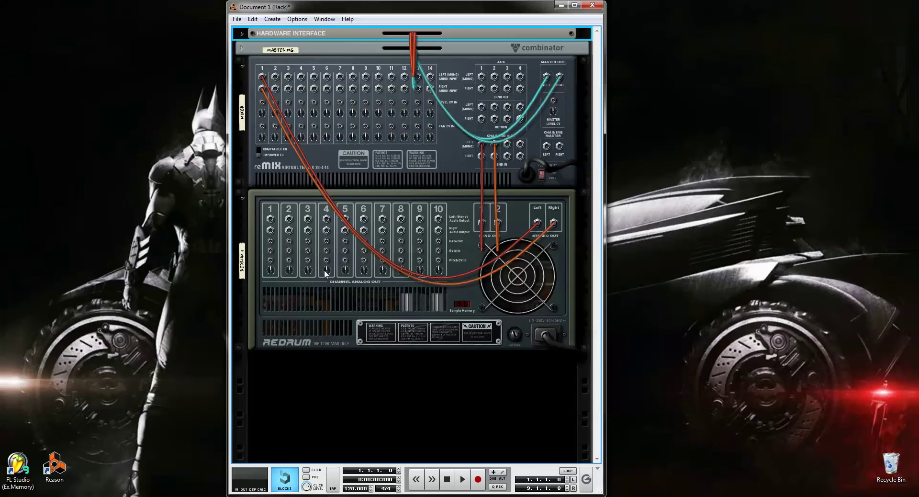
pyautogui.moveTo(323, 269)
pyautogui.press('Tab')
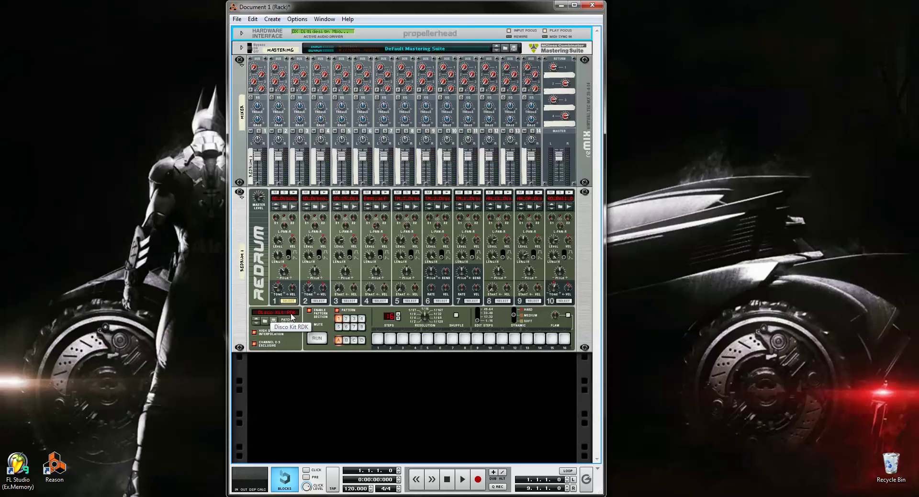
# Step: Load the patch Hip Hop Kit 04.drp from the Hip Hop Kits folder into Redrum
pyautogui.click(266, 321)
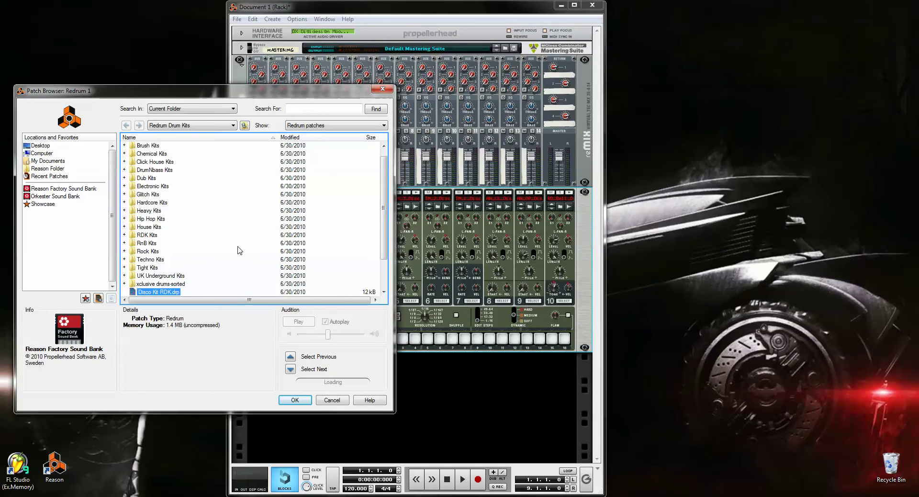
pyautogui.scroll(-2, 239, 250)
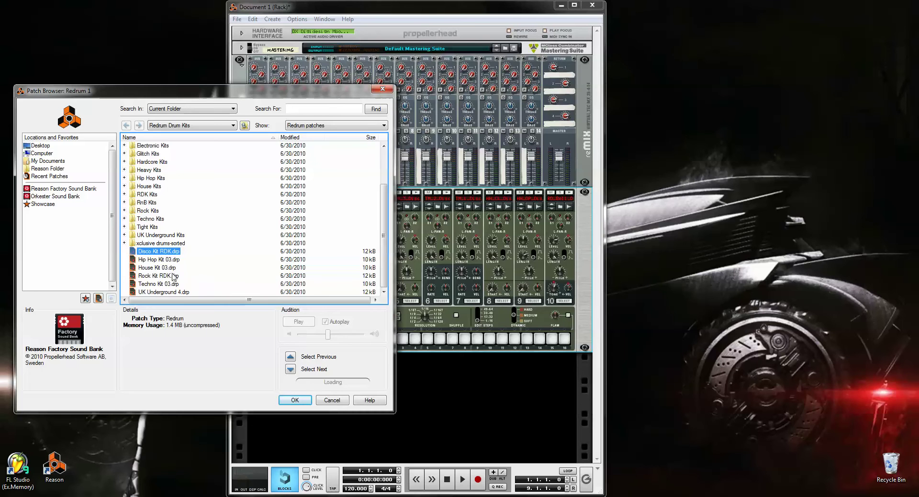
pyautogui.scroll(2, 170, 293)
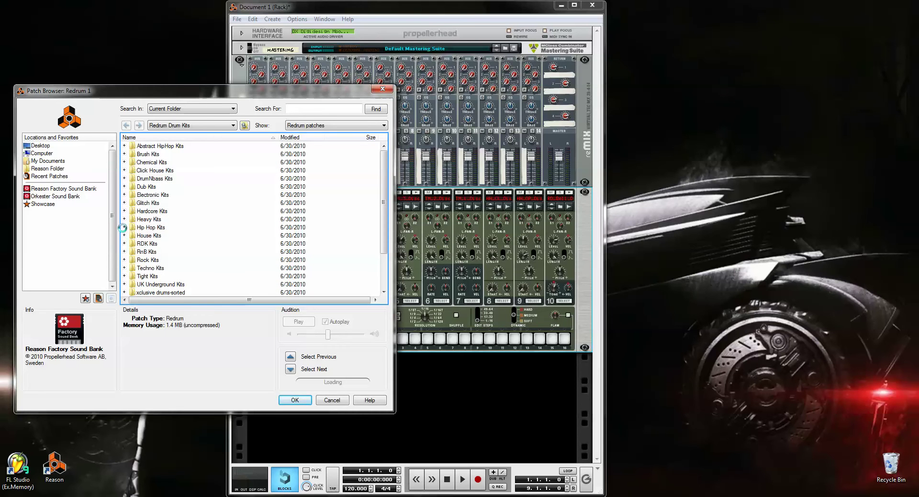
pyautogui.click(124, 227)
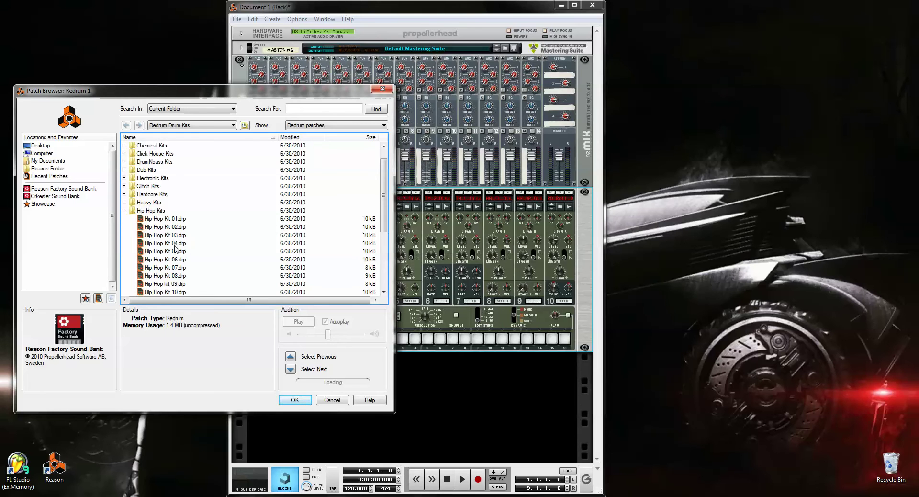
pyautogui.click(175, 243)
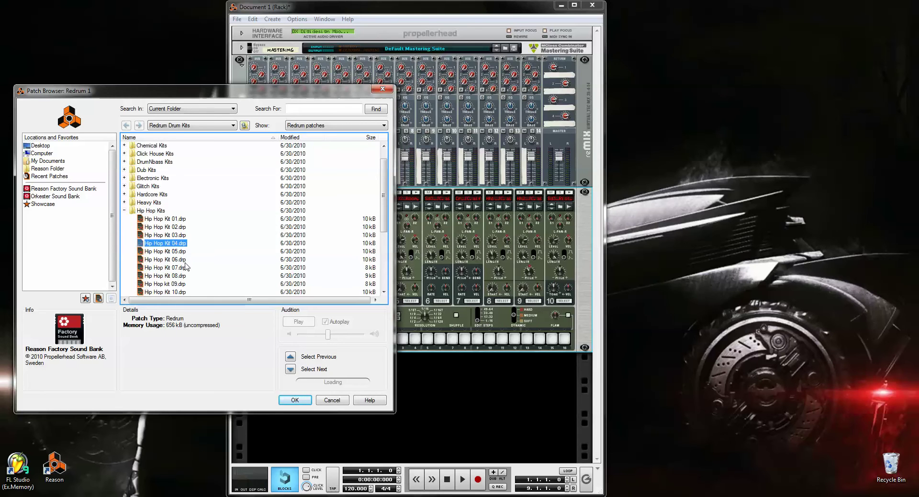
pyautogui.click(293, 400)
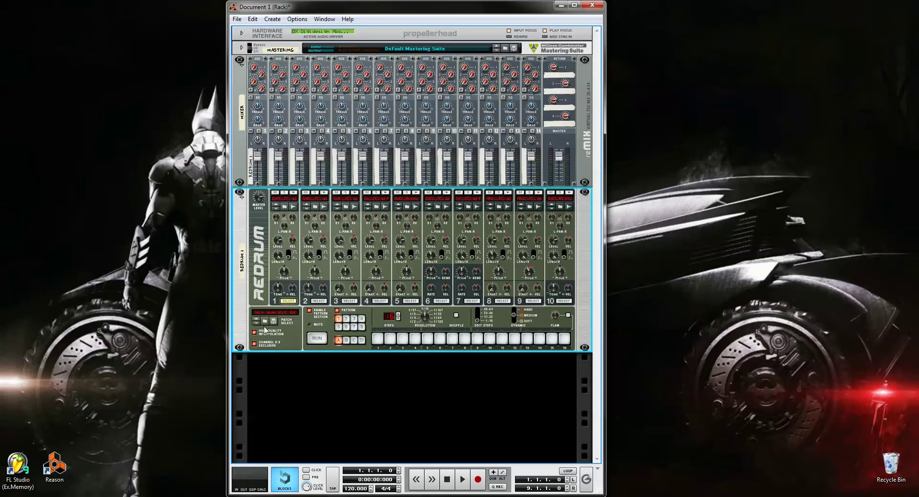
# Step: Audition the sounds of Redrum drum channels 1, 2 and 3
pyautogui.click(294, 194)
pyautogui.click(294, 194)
pyautogui.click(325, 195)
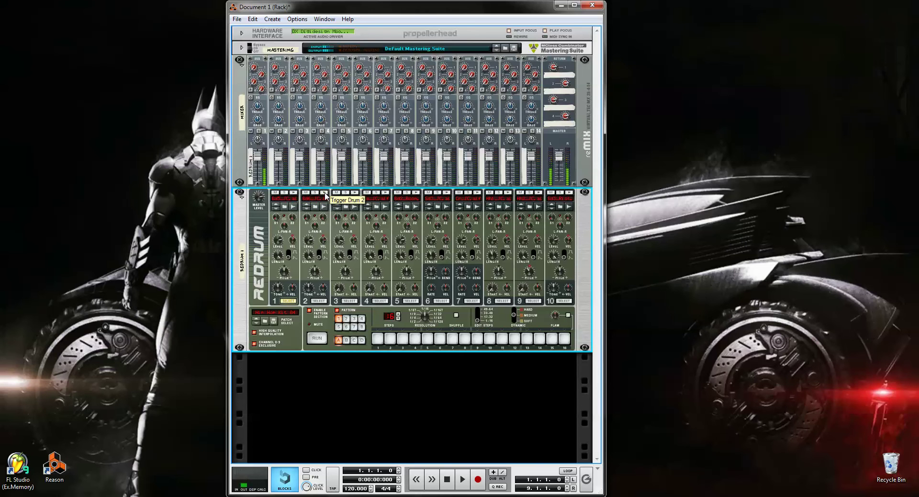
pyautogui.click(356, 194)
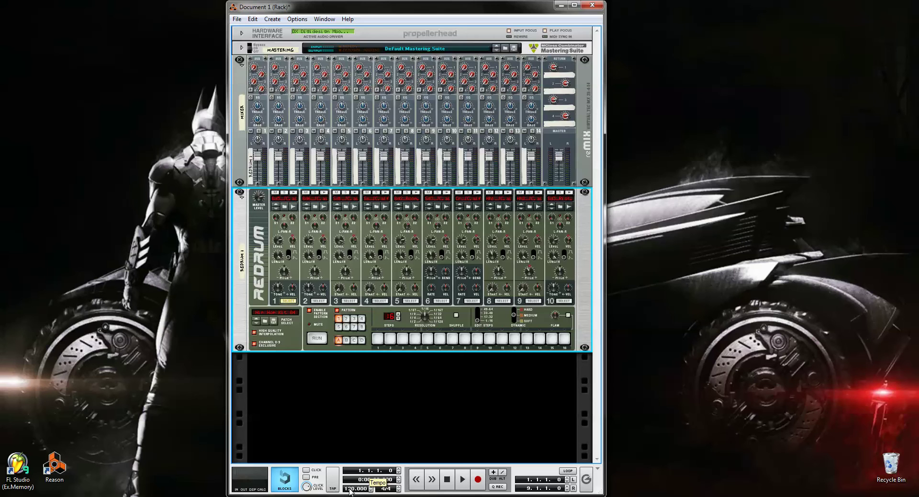
# Step: Set the song tempo to 87 BPM
pyautogui.moveTo(349, 492); pyautogui.dragTo(351, 494)
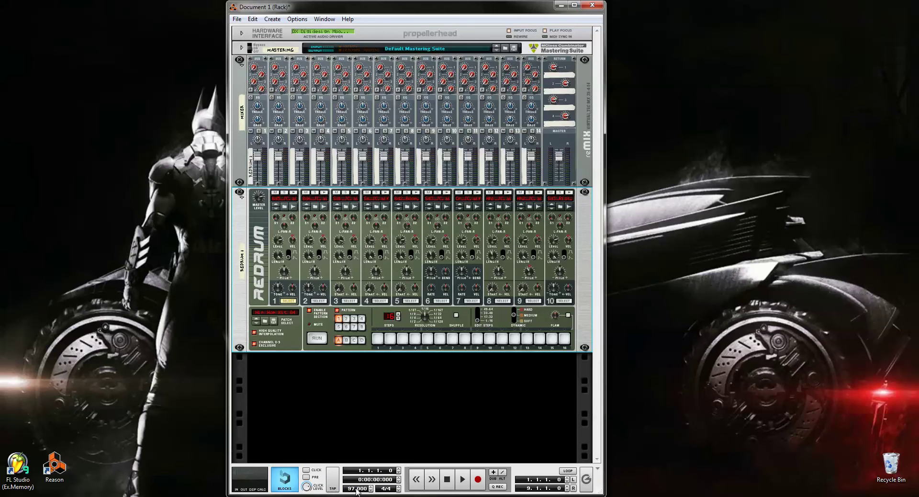
pyautogui.click(370, 490)
# Step: Place a drum 1 hit on step 1 of the Redrum pattern and play it back briefly
pyautogui.click(377, 339)
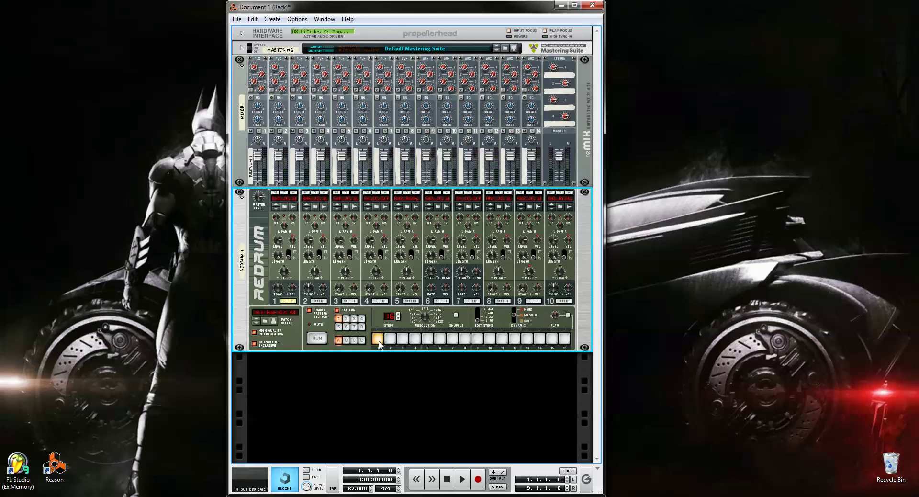
pyautogui.click(464, 479)
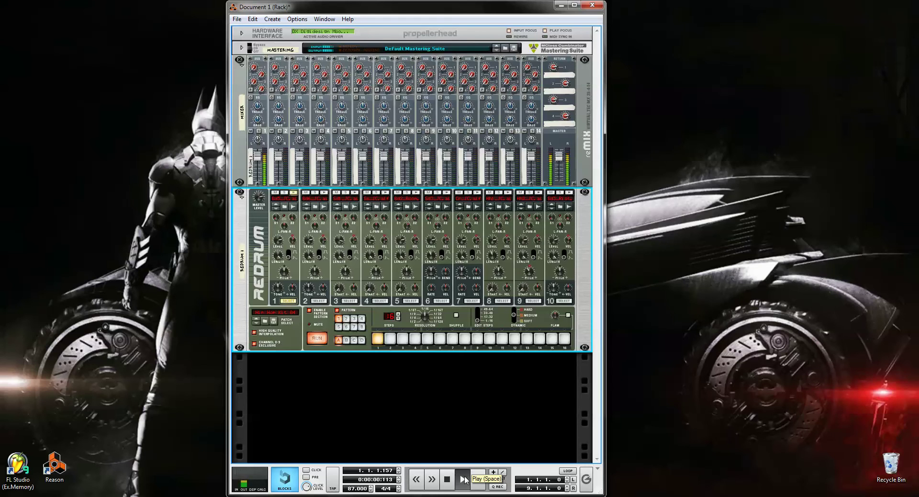
pyautogui.click(455, 480)
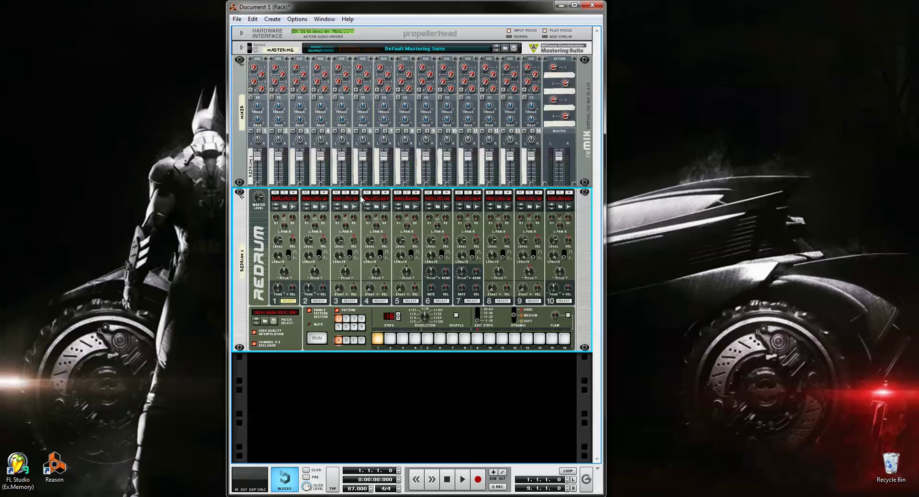
# Step: Audition drum 4 and program its hits on steps 5 and 13 of the Redrum pattern
pyautogui.click(386, 193)
pyautogui.click(380, 301)
pyautogui.click(288, 301)
pyautogui.click(380, 300)
pyautogui.click(426, 339)
pyautogui.click(528, 343)
pyautogui.click(293, 301)
pyautogui.click(380, 301)
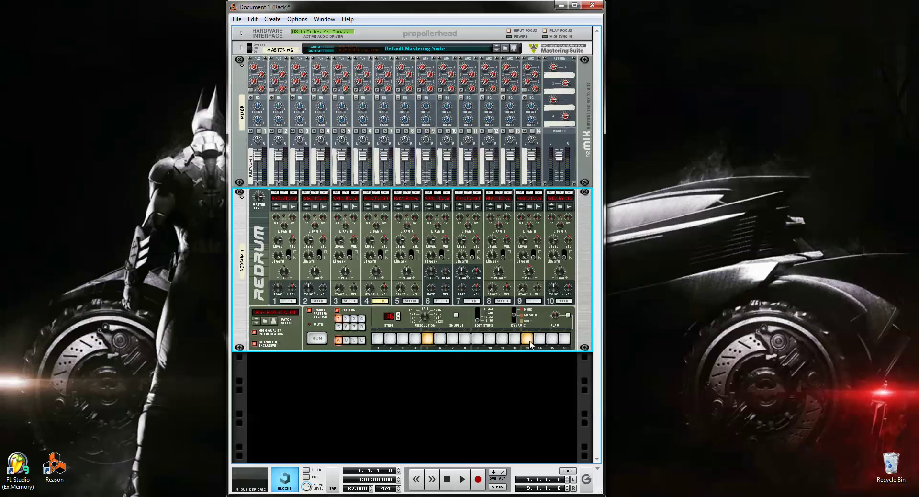
# Step: Add drum 1 hits on steps 4, 10 and 11 while the Redrum pattern plays
pyautogui.click(290, 301)
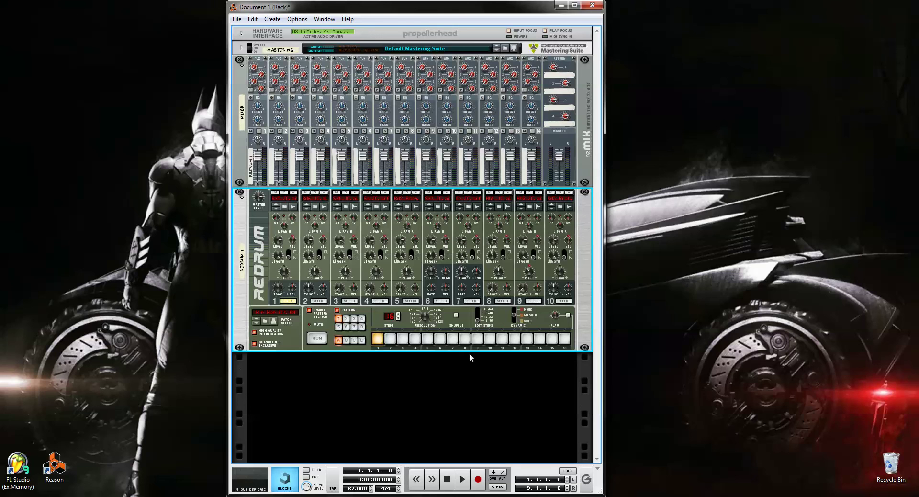
pyautogui.press('space')
pyautogui.click(502, 340)
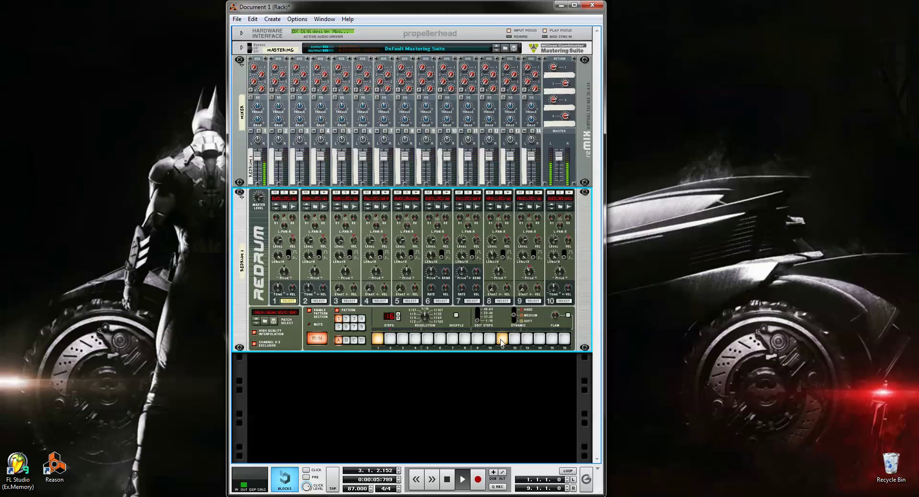
pyautogui.click(414, 338)
pyautogui.click(480, 340)
pyautogui.click(481, 340)
pyautogui.click(488, 340)
pyautogui.press('space')
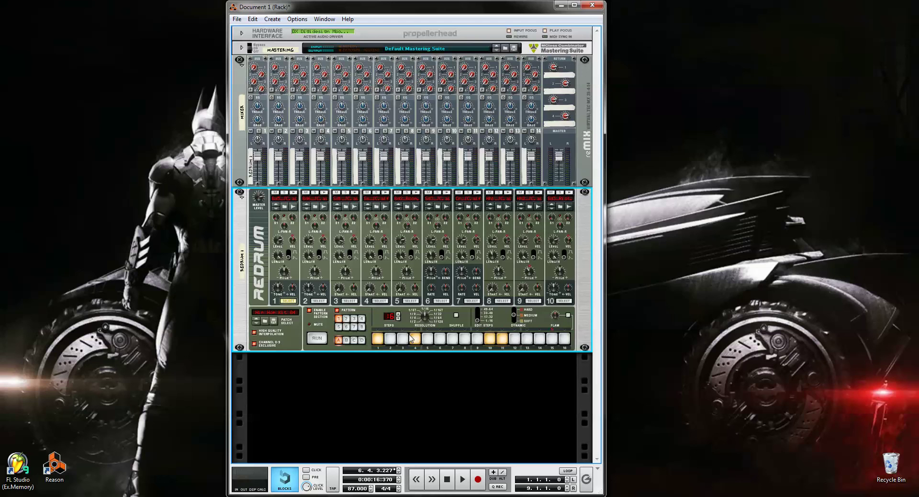
# Step: Raise the ReGroove Mixer's global shuffle amount to 69% and play the pattern back briefly
pyautogui.click(587, 479)
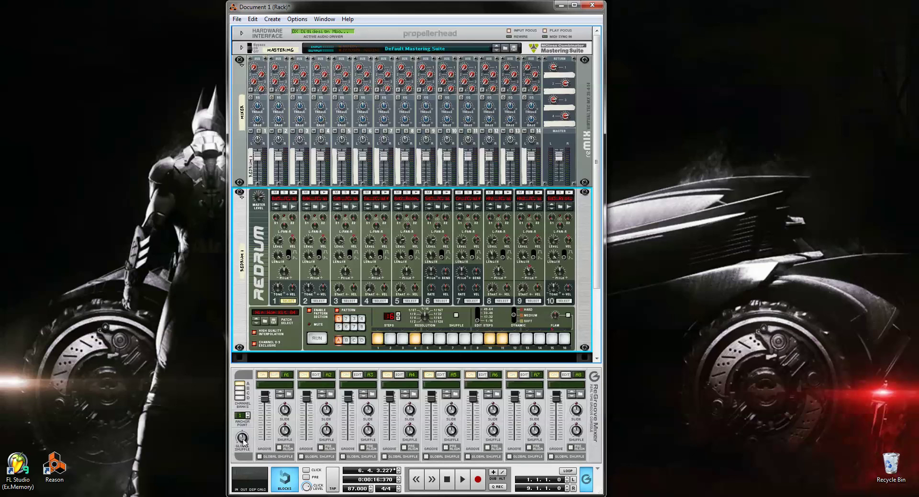
pyautogui.moveTo(244, 441)
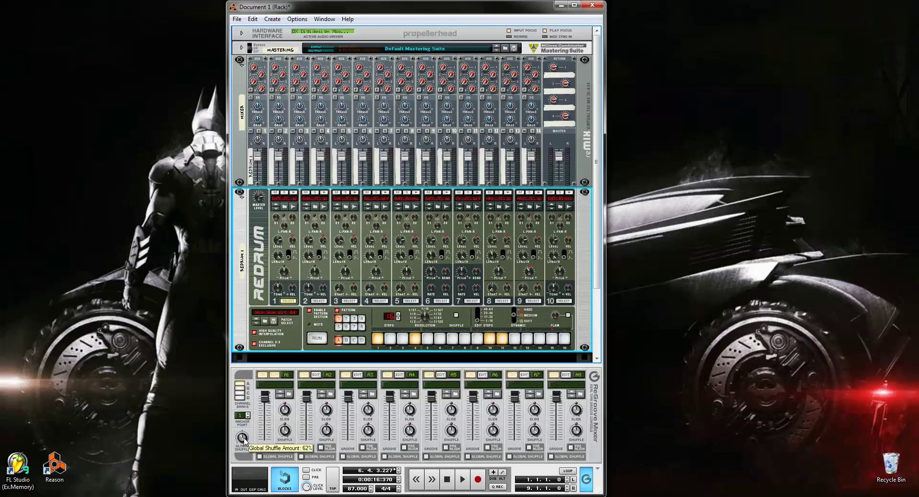
pyautogui.moveTo(244, 441); pyautogui.dragTo(247, 435)
pyautogui.moveTo(247, 439); pyautogui.dragTo(248, 437)
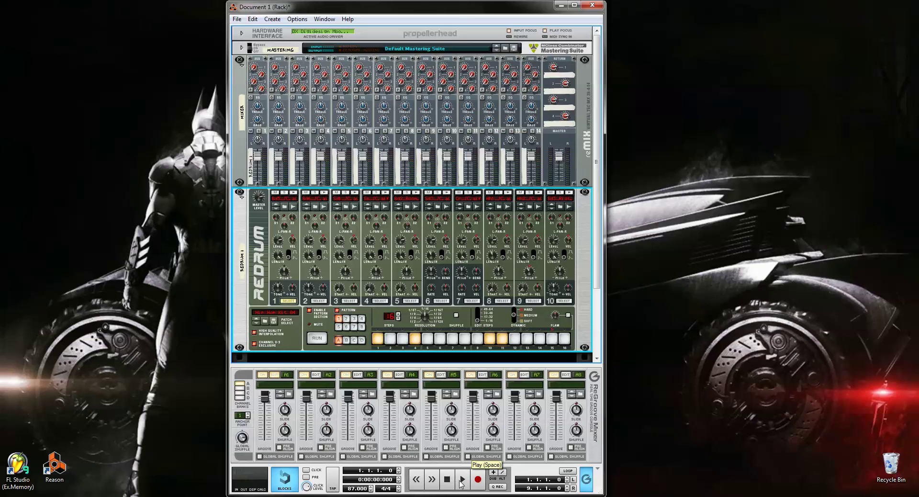
pyautogui.click(586, 479)
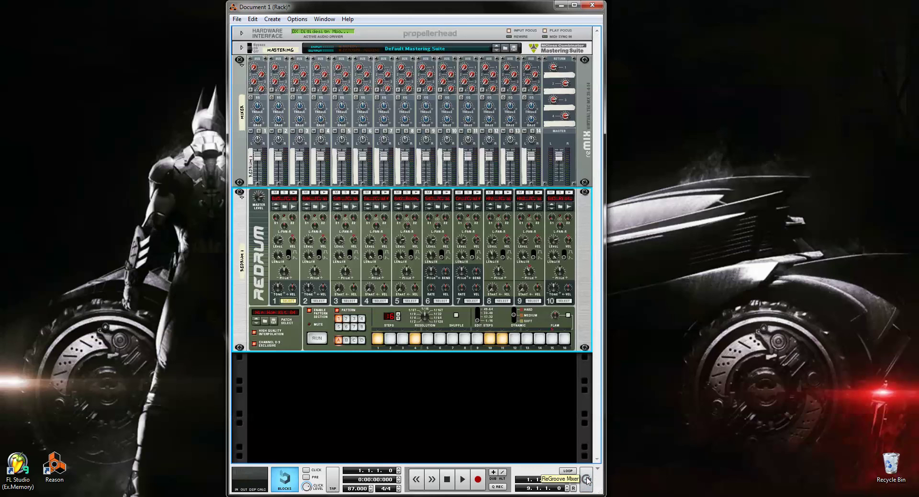
pyautogui.click(464, 480)
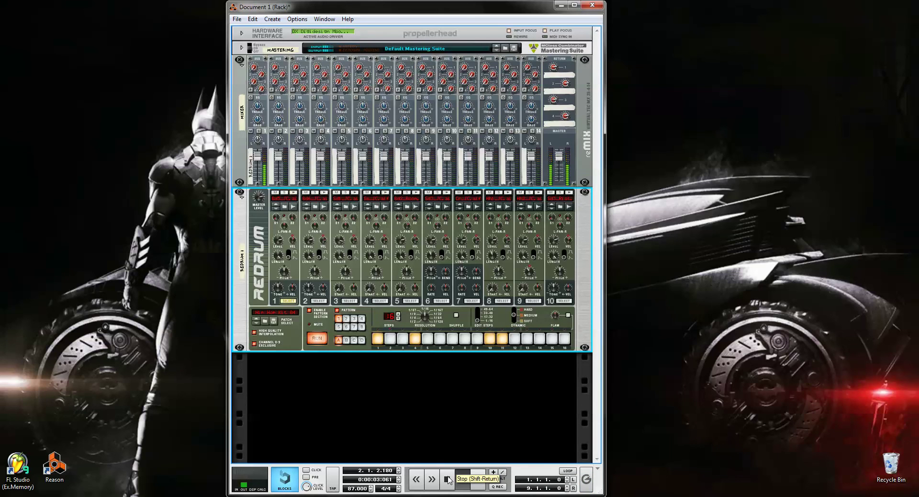
pyautogui.click(448, 479)
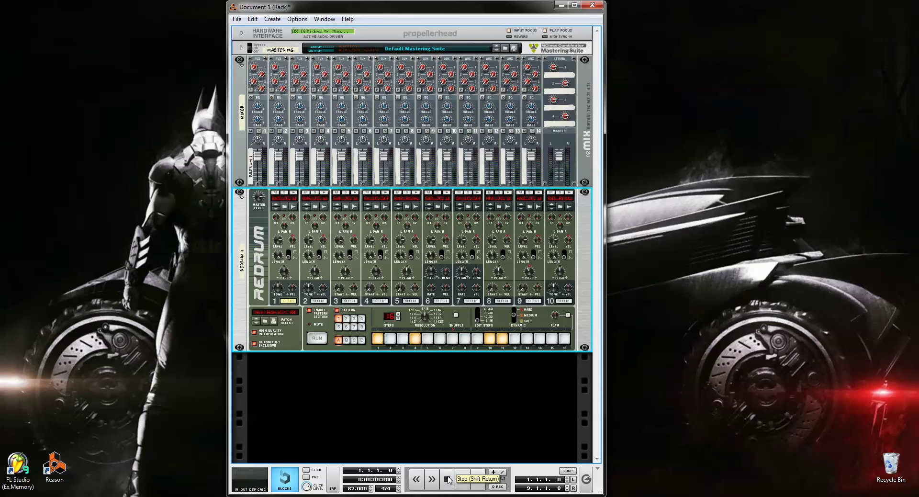
# Step: Enable pattern shuffle on the Redrum and play the pattern back to hear the groove
pyautogui.click(457, 317)
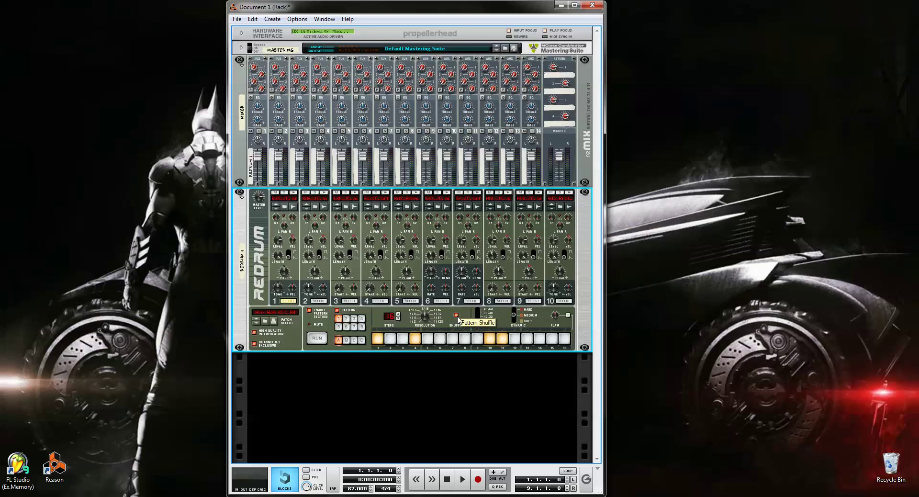
pyautogui.click(586, 479)
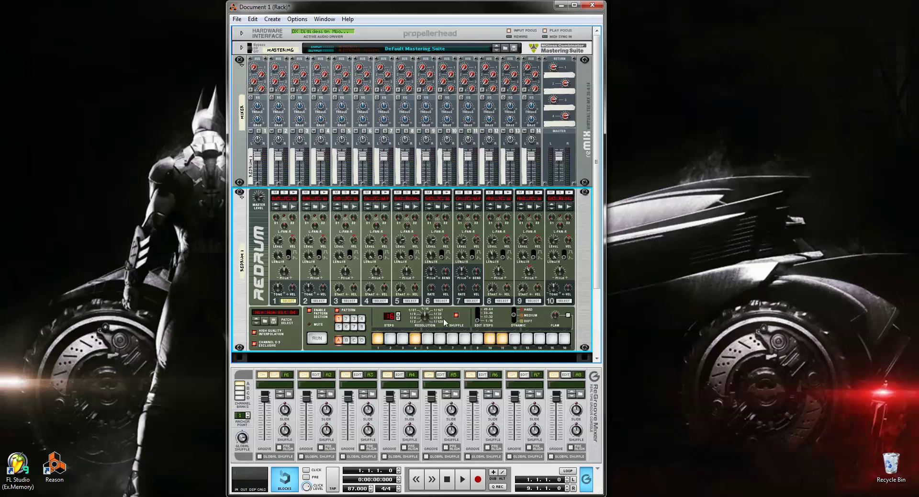
pyautogui.click(589, 481)
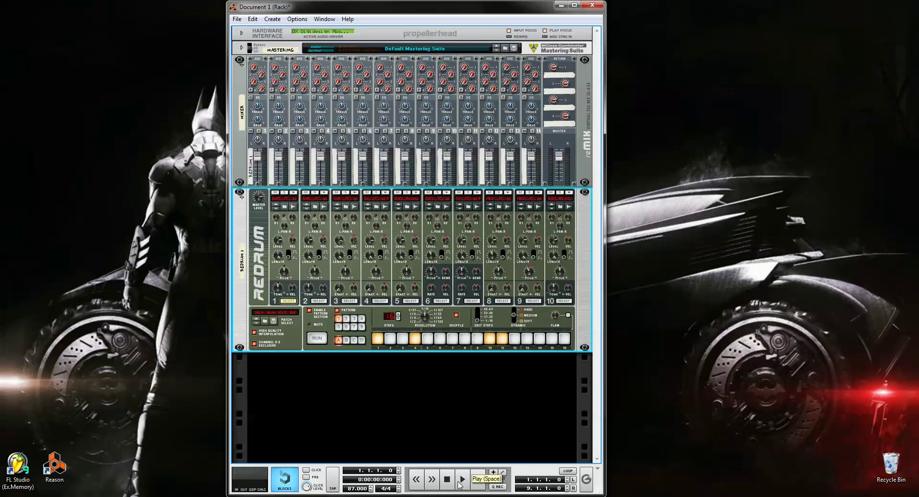
pyautogui.click(460, 481)
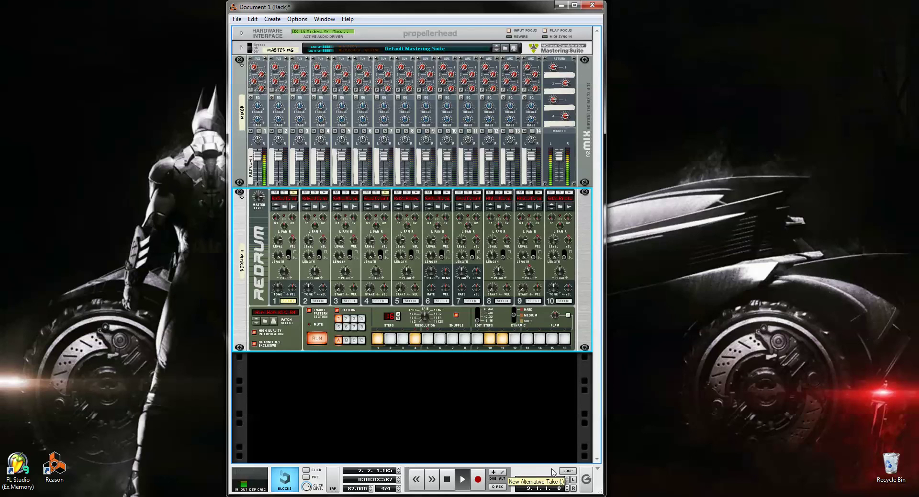
pyautogui.click(447, 478)
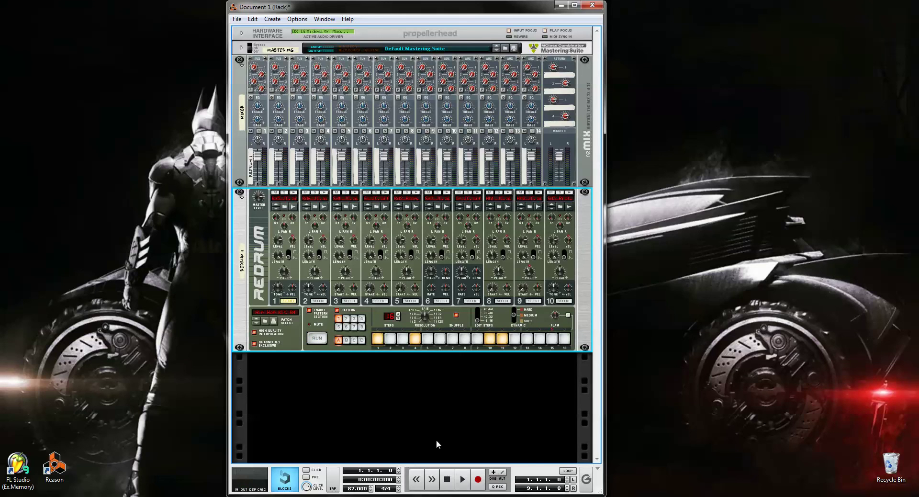
# Step: Lower the ReGroove Mixer's global shuffle amount slightly, play the pattern back and return to the song start
pyautogui.click(587, 479)
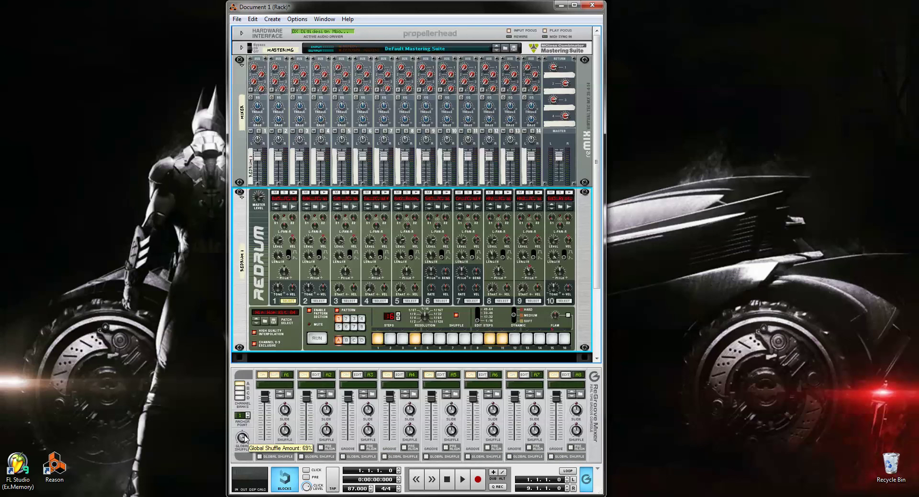
pyautogui.moveTo(245, 438); pyautogui.dragTo(246, 442)
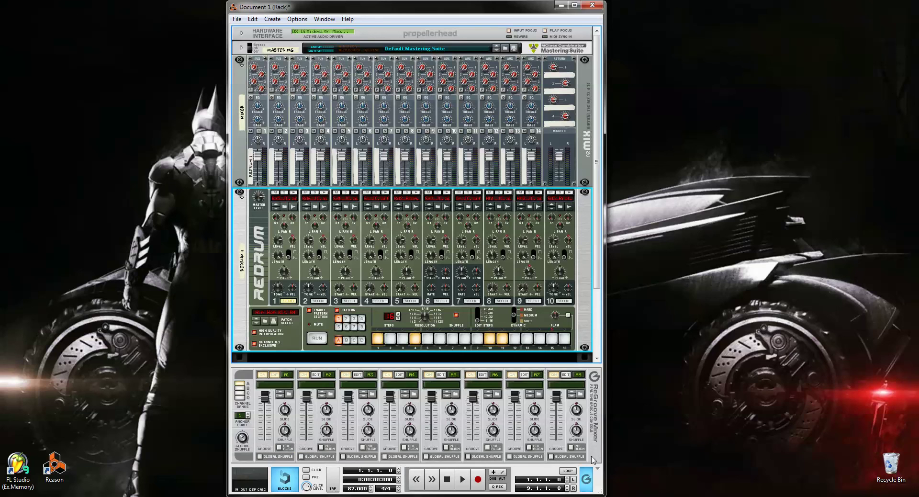
pyautogui.click(586, 478)
pyautogui.press('space')
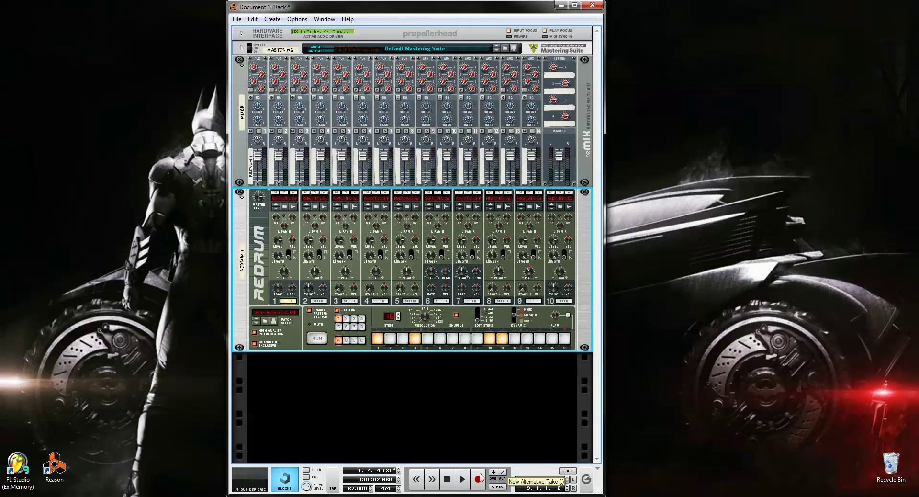
pyautogui.doubleClick(451, 480)
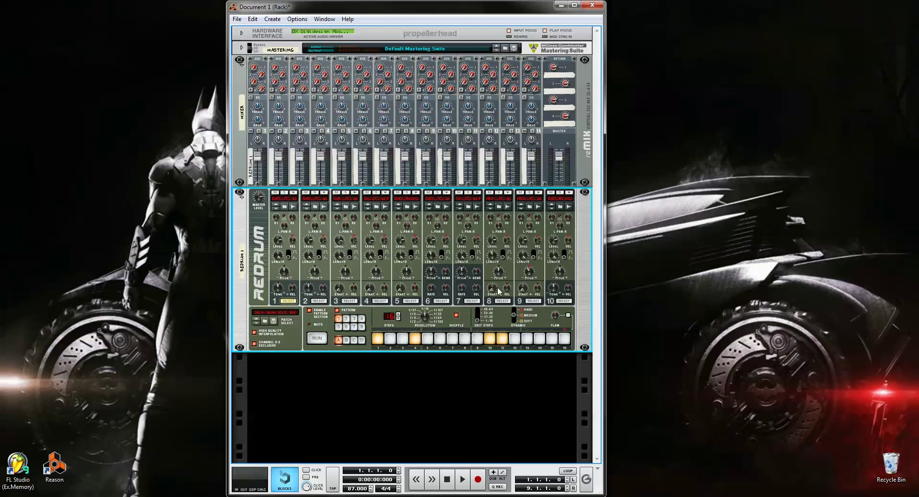
# Step: Audition the sounds of drums 8 and 9 in the Redrum
pyautogui.click(510, 193)
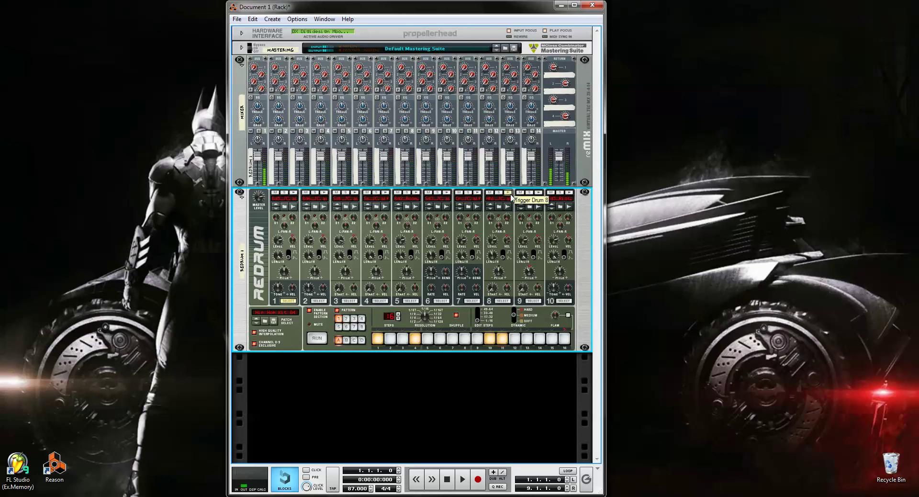
pyautogui.click(538, 193)
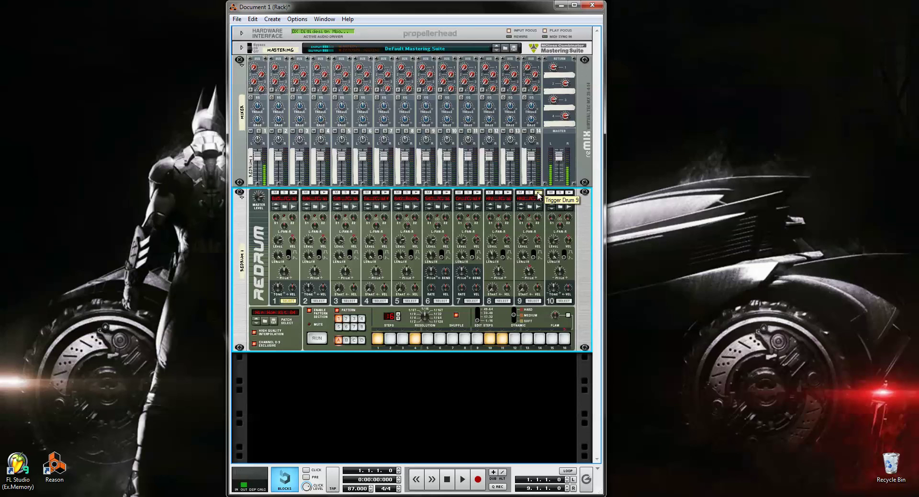
pyautogui.click(539, 194)
pyautogui.click(538, 193)
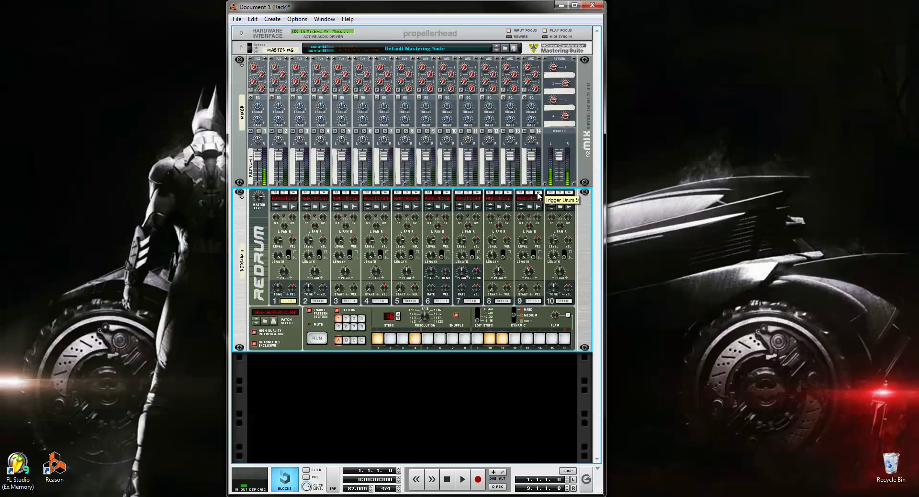
pyautogui.click(509, 193)
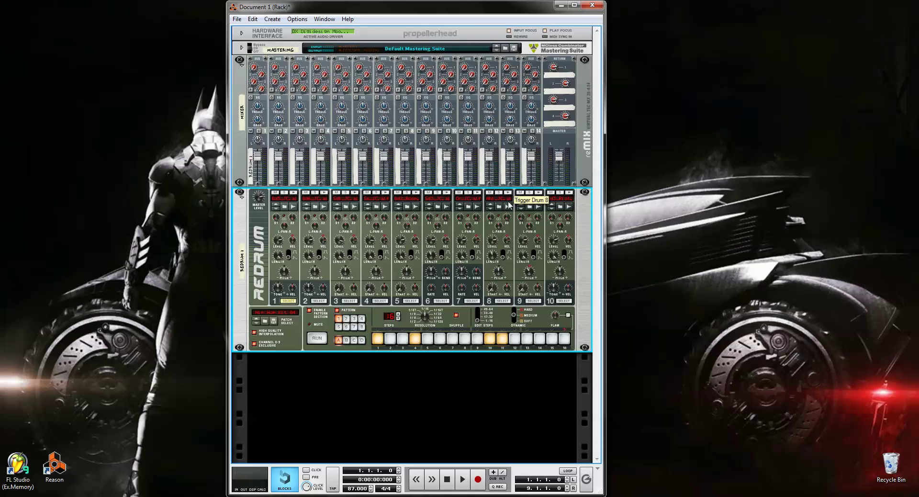
# Step: Program drum 8 hits on steps 1, 3, 5, 7, 9, 11, 13 and 15, and play the pattern back
pyautogui.click(503, 301)
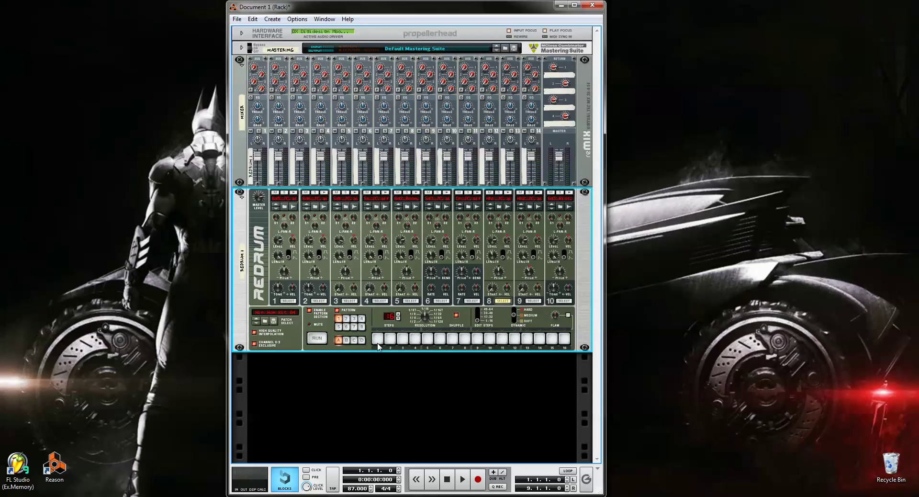
pyautogui.click(378, 341)
pyautogui.click(403, 339)
pyautogui.click(428, 340)
pyautogui.click(452, 340)
pyautogui.click(477, 340)
pyautogui.click(502, 340)
pyautogui.click(527, 339)
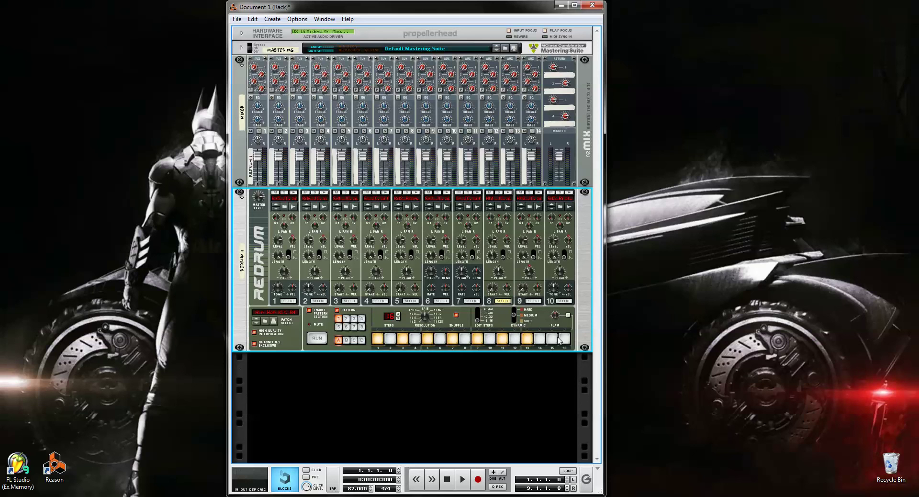
pyautogui.click(551, 339)
pyautogui.click(463, 487)
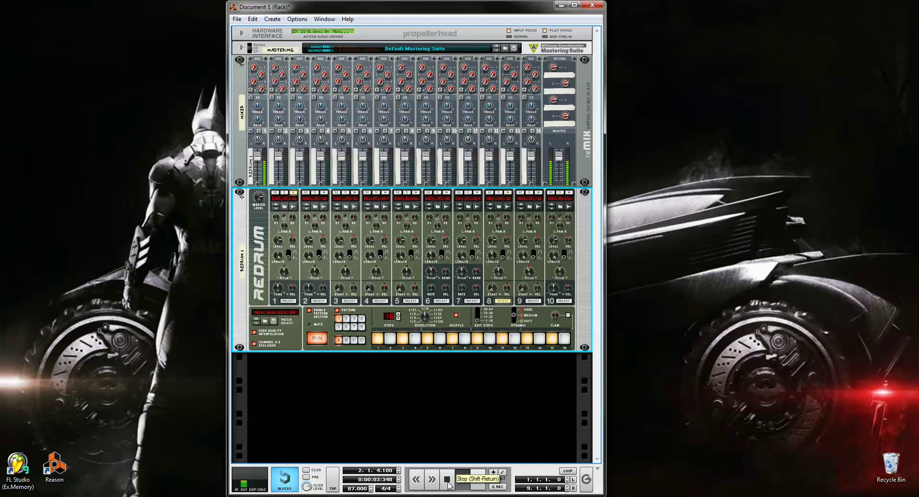
pyautogui.click(447, 479)
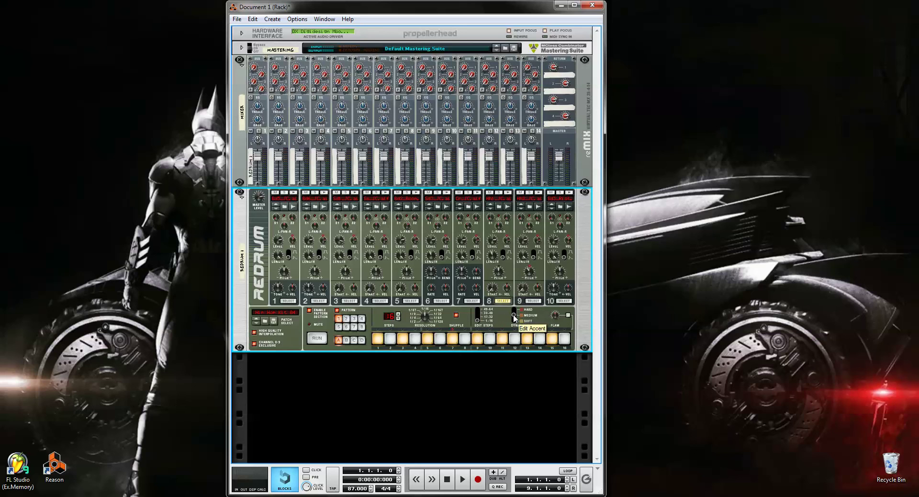
# Step: Set the dynamic level to Soft, apply it to all drum 8 hits, and play the pattern back briefly
pyautogui.moveTo(513, 316); pyautogui.dragTo(513, 321)
pyautogui.click(553, 341)
pyautogui.click(505, 340)
pyautogui.click(478, 339)
pyautogui.click(452, 339)
pyautogui.click(424, 339)
pyautogui.click(403, 339)
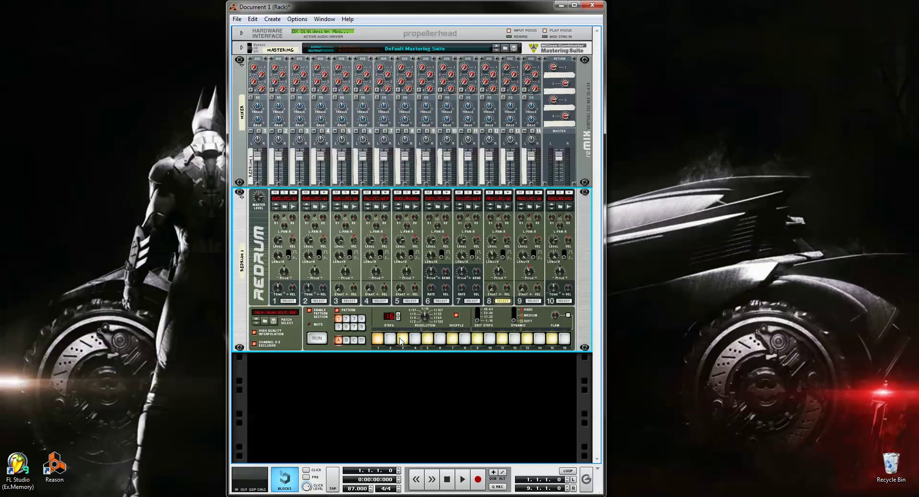
pyautogui.click(378, 340)
pyautogui.press('space')
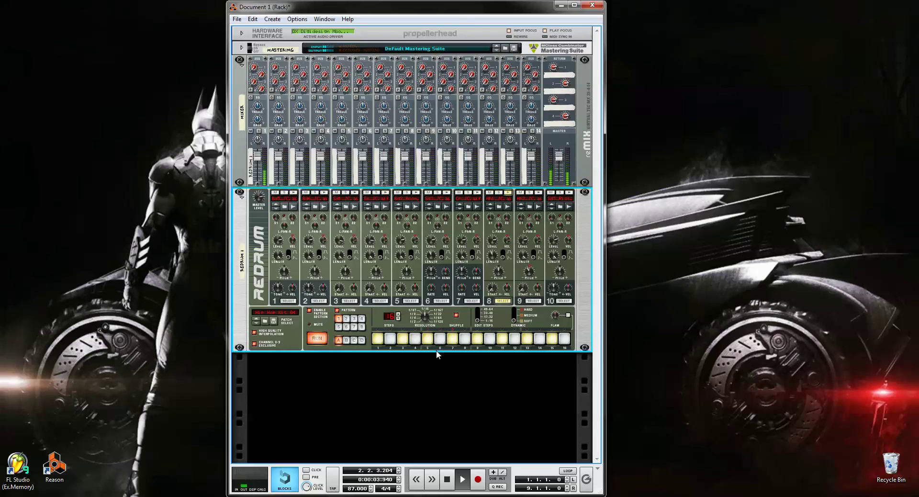
pyautogui.press('space')
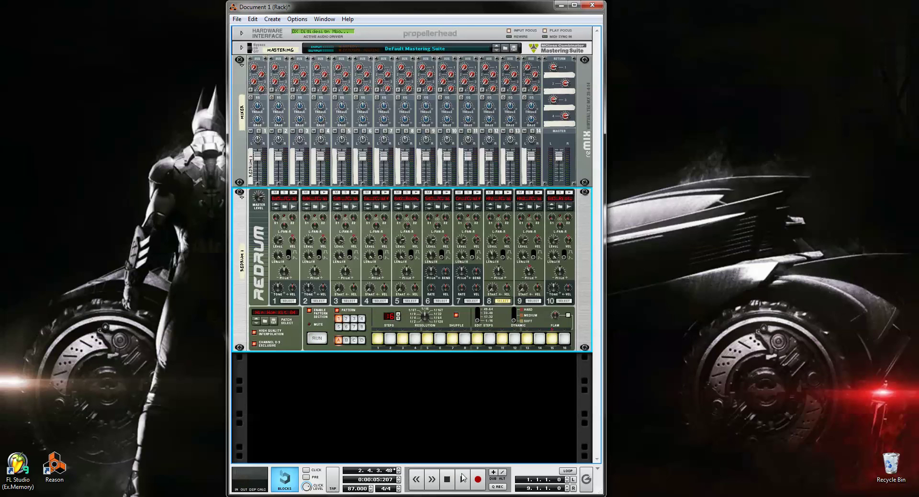
pyautogui.click(448, 480)
# Step: Set the drum 4 hits on steps 5 and 13 to Hard dynamic
pyautogui.click(381, 301)
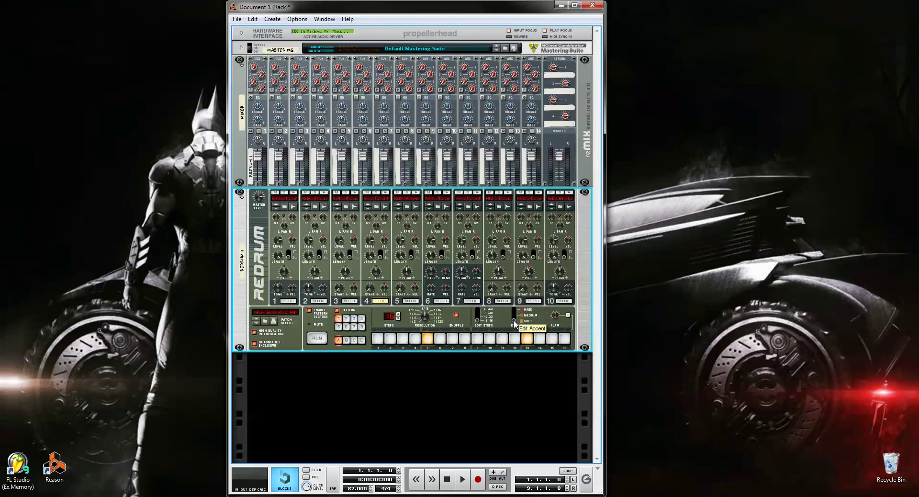
pyautogui.moveTo(515, 323); pyautogui.dragTo(515, 303)
pyautogui.click(527, 339)
pyautogui.click(427, 339)
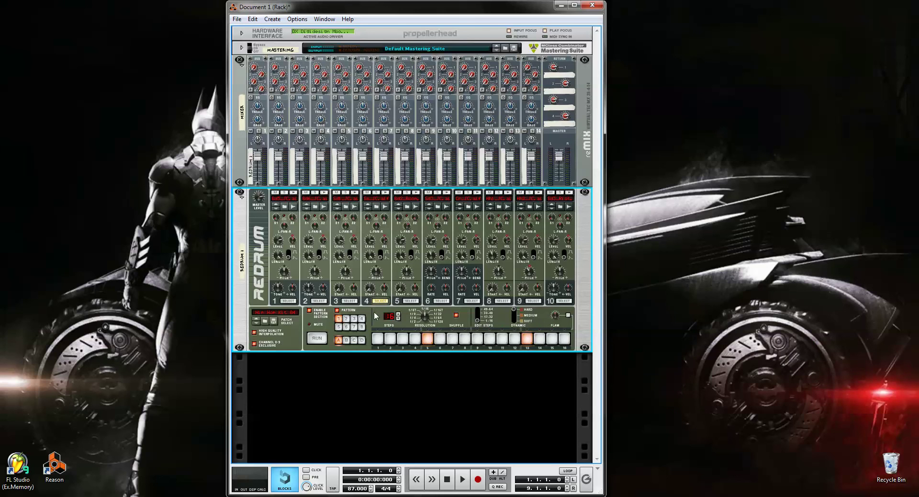
# Step: Set the drum 1 hits on steps 1, 4, 10 and 11 to Hard dynamic and play the full beat back twice
pyautogui.click(289, 301)
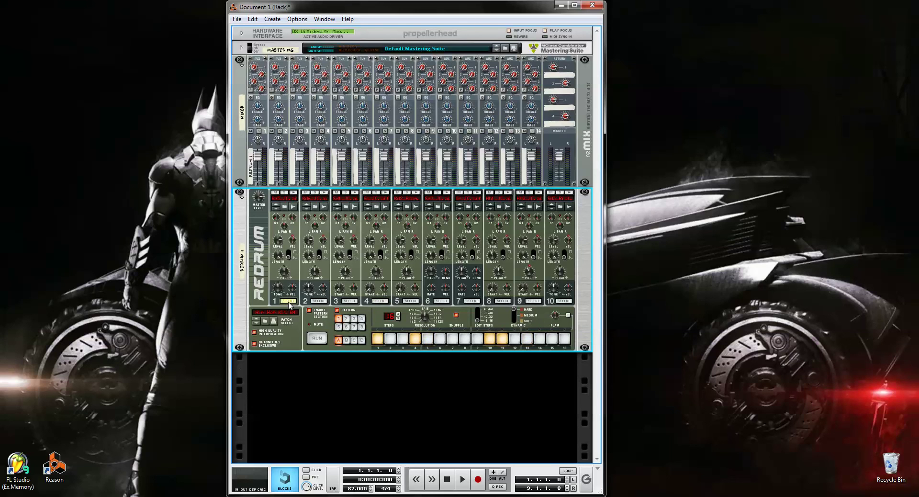
pyautogui.click(377, 338)
pyautogui.click(414, 338)
pyautogui.click(490, 338)
pyautogui.click(502, 338)
pyautogui.click(463, 481)
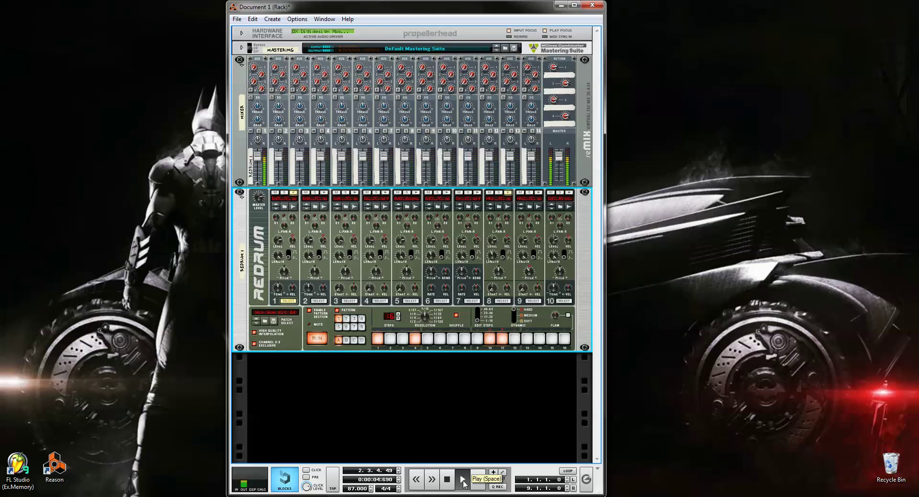
pyautogui.click(447, 479)
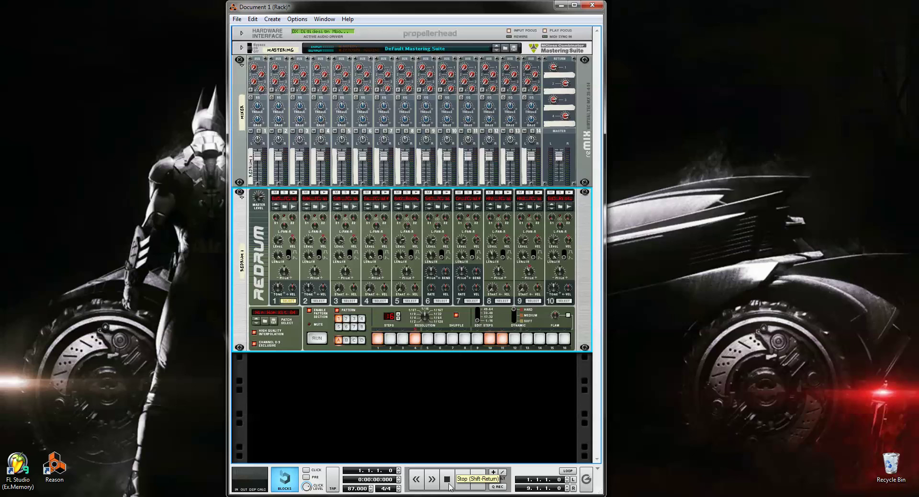
pyautogui.click(462, 480)
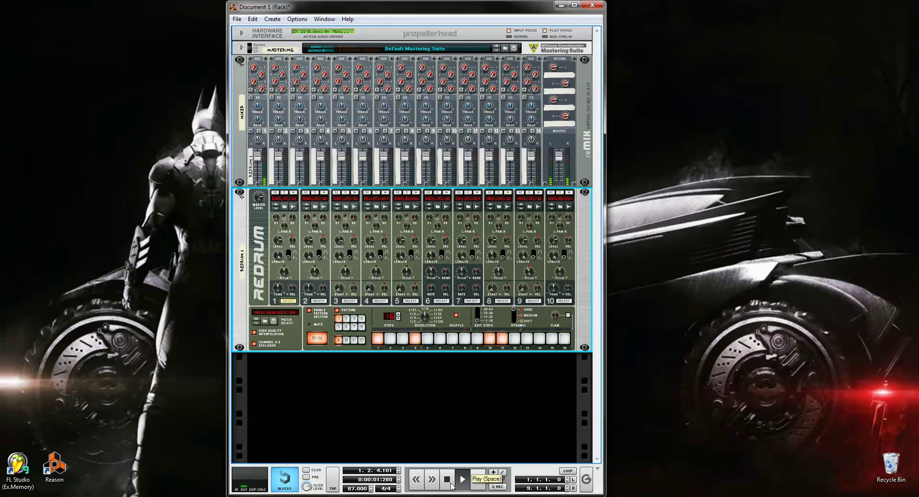
pyautogui.click(455, 480)
pyautogui.click(455, 480)
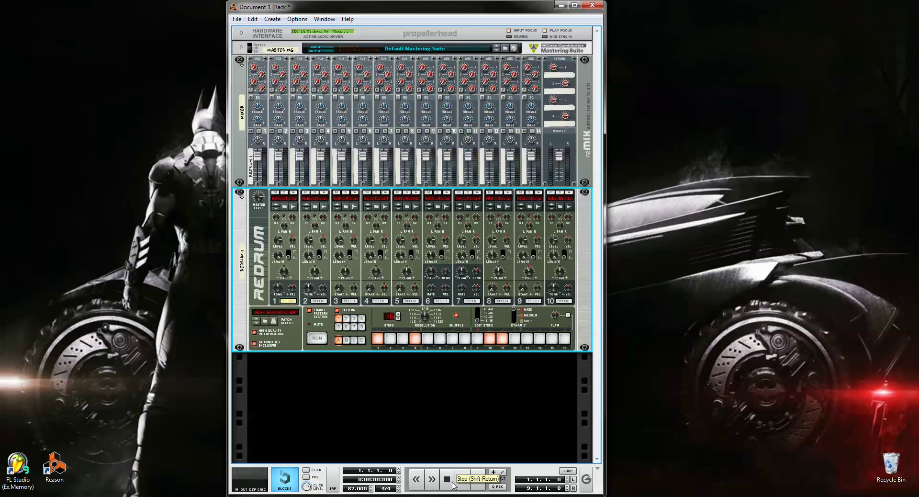
# Step: Add an RV-7 Digital Reverb to the empty rack space below the Redrum
pyautogui.click(491, 383)
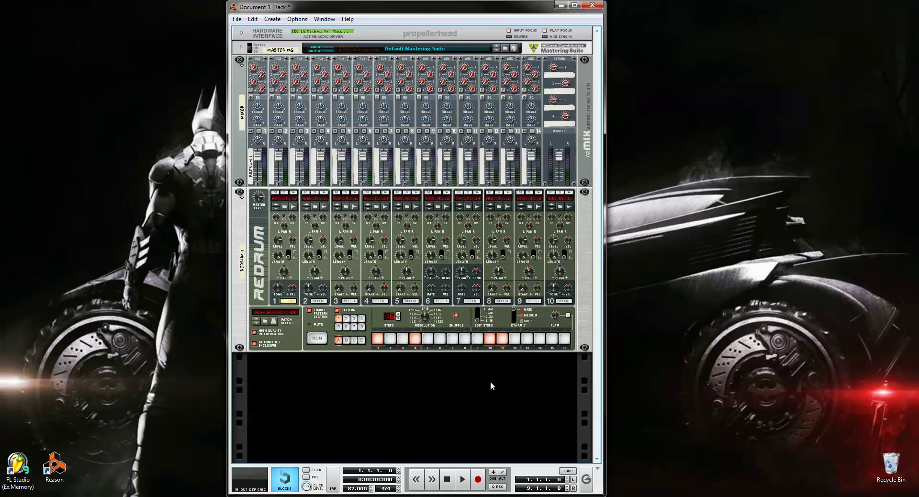
pyautogui.rightClick(491, 385)
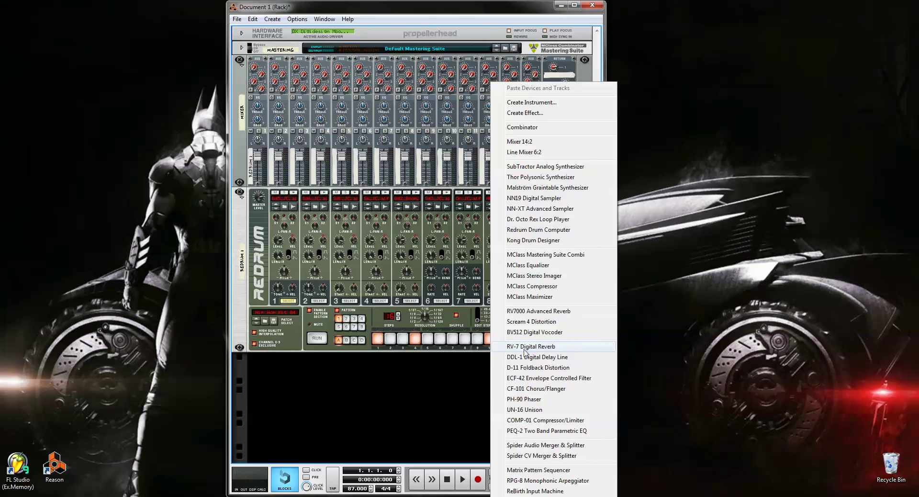
pyautogui.click(525, 349)
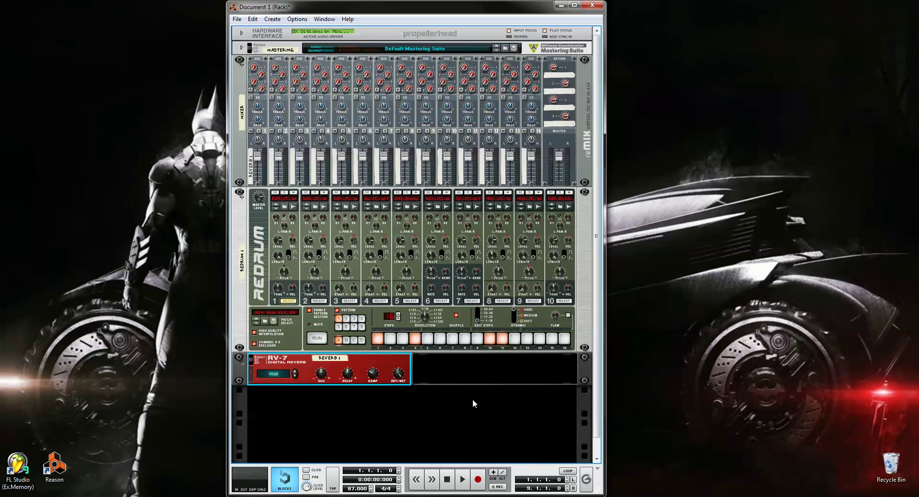
# Step: On the rack's rear, disconnect the reverb from the Redrum and mixer, and cable the Redrum's stereo outputs directly into mixer channel 1
pyautogui.press('Tab')
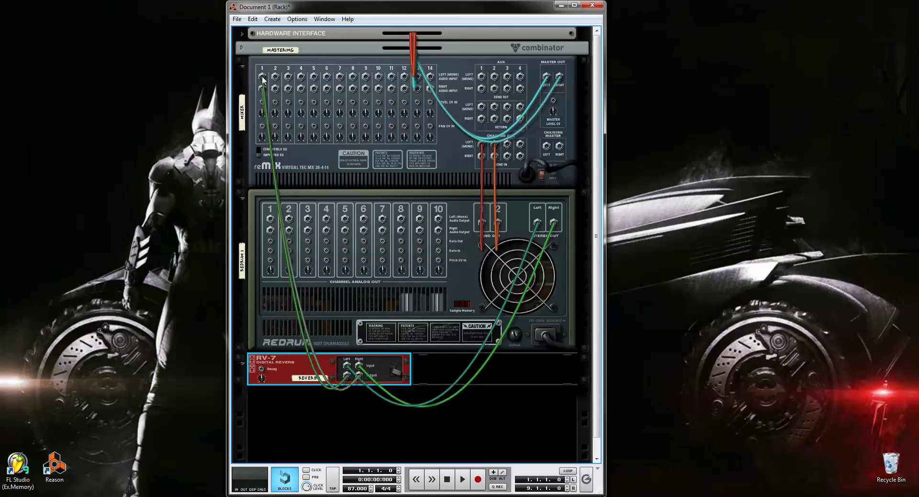
pyautogui.click(538, 227)
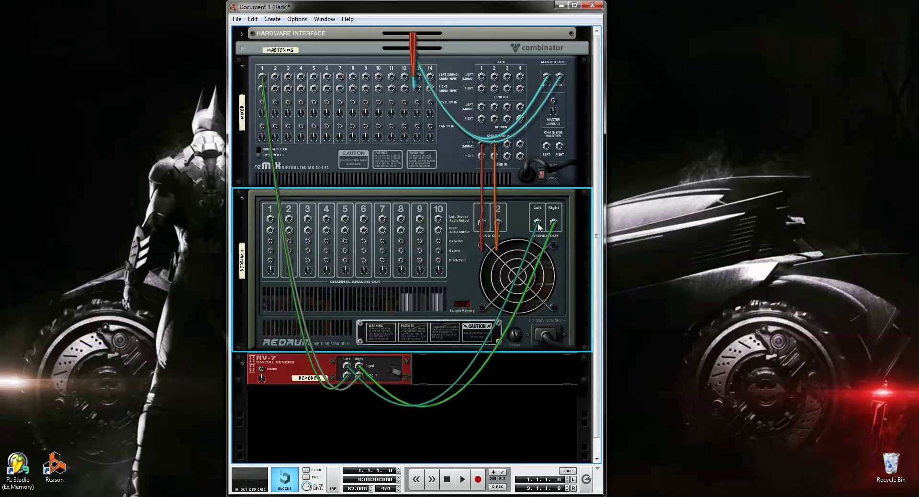
pyautogui.moveTo(539, 227); pyautogui.dragTo(521, 231)
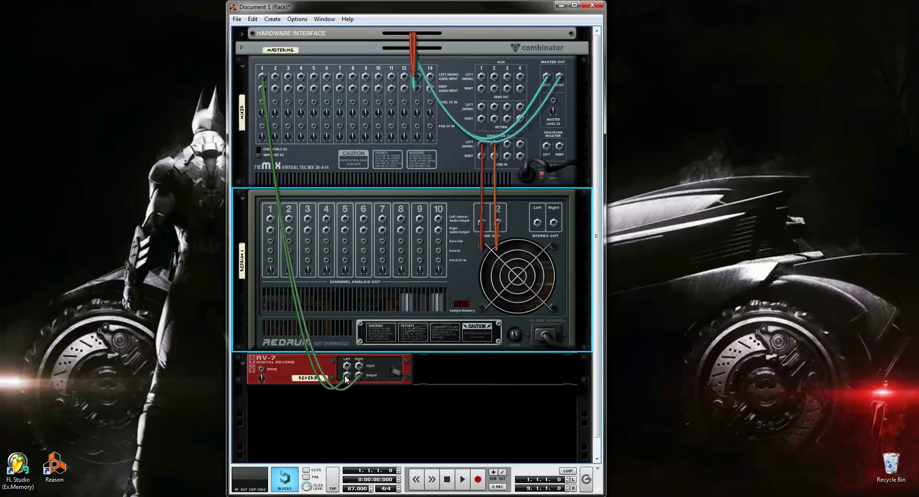
pyautogui.moveTo(346, 379); pyautogui.dragTo(328, 335)
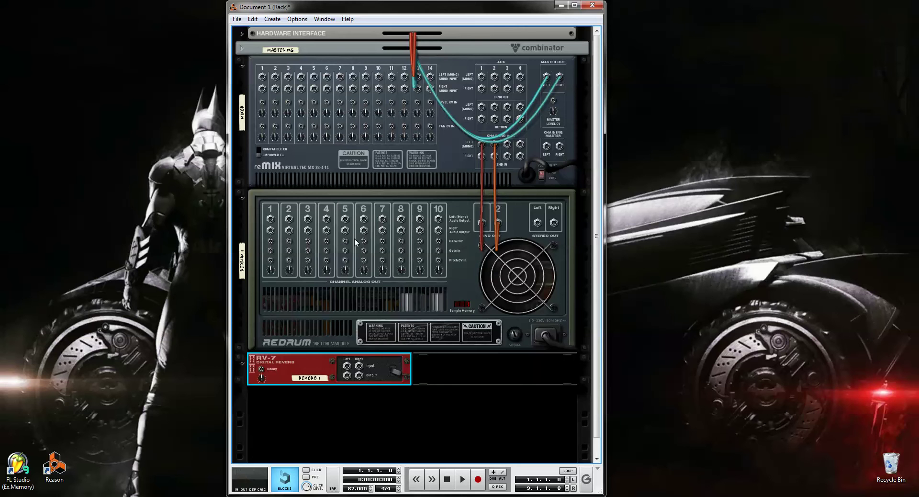
pyautogui.moveTo(537, 225); pyautogui.dragTo(264, 79)
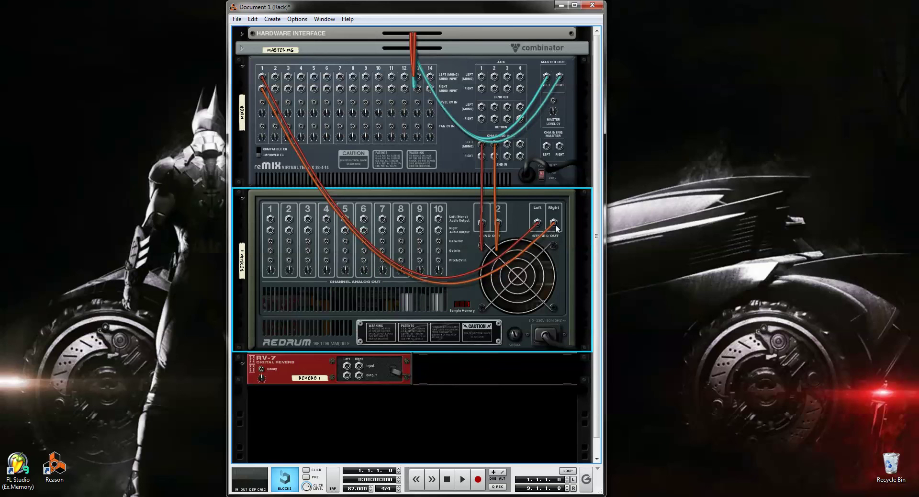
# Step: Audition drum 4, route its individual output into the reverb's input, and connect the reverb's output to mixer channel 2
pyautogui.press('Tab')
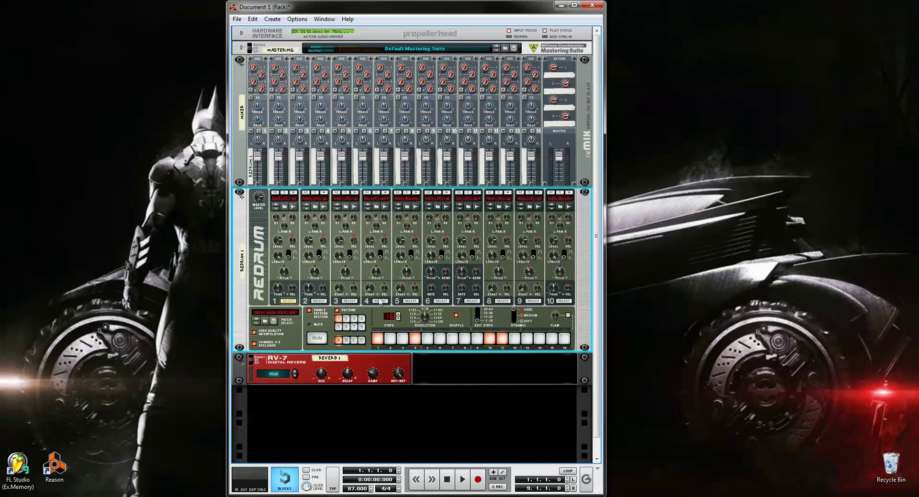
pyautogui.click(380, 301)
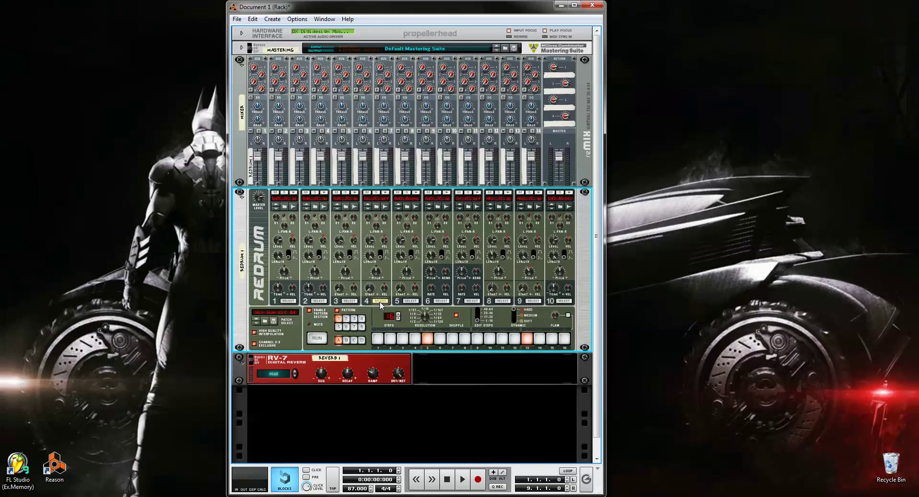
pyautogui.click(386, 192)
pyautogui.press('Tab')
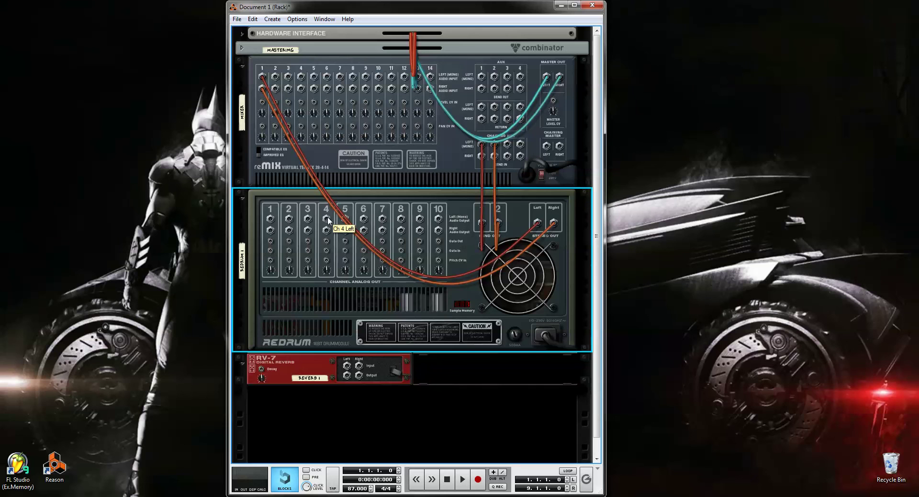
pyautogui.moveTo(328, 220); pyautogui.dragTo(347, 368)
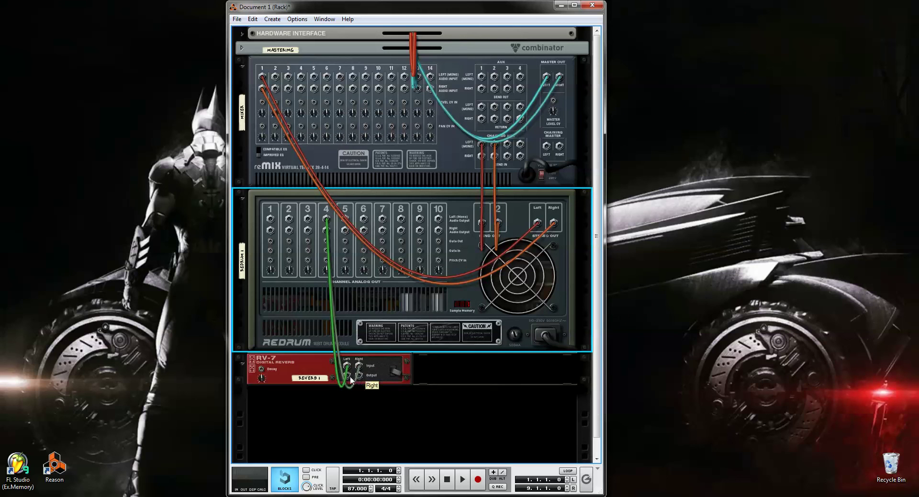
pyautogui.moveTo(347, 375); pyautogui.dragTo(274, 82)
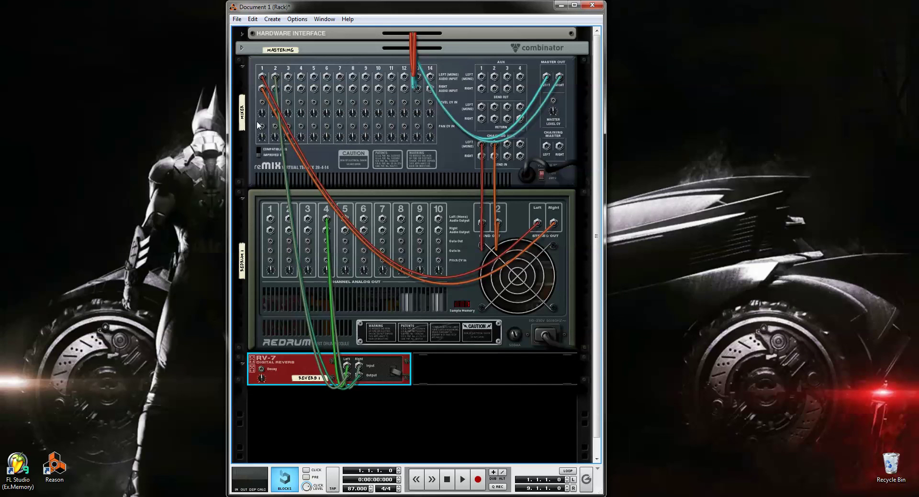
pyautogui.press('Tab')
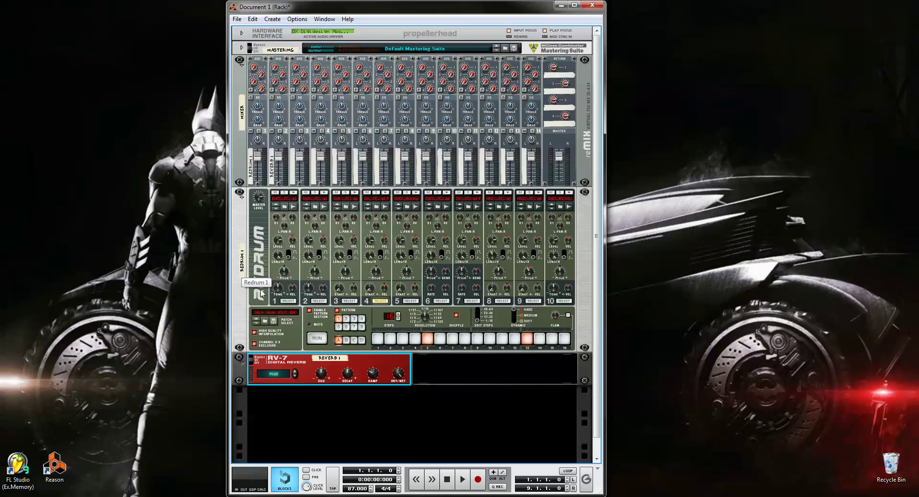
# Step: Rename the RV-7 reverb as Snare
pyautogui.click(336, 360)
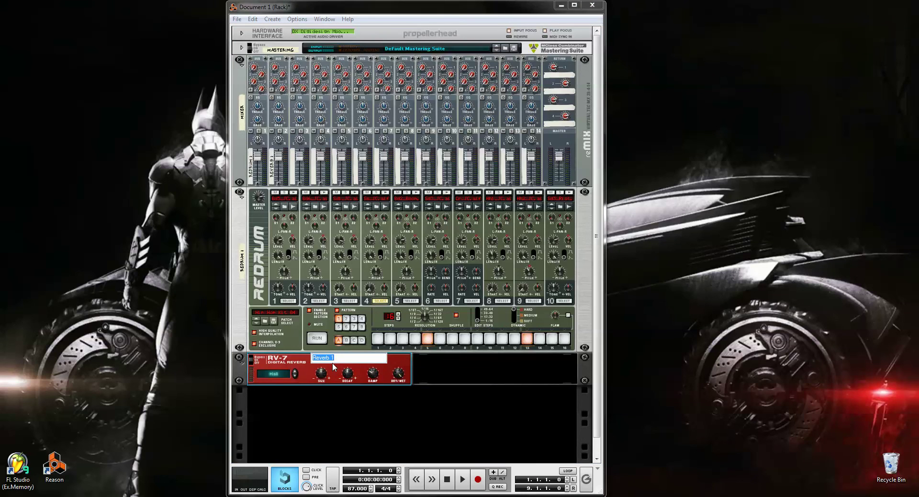
pyautogui.write('Snare')
pyautogui.press('Return')
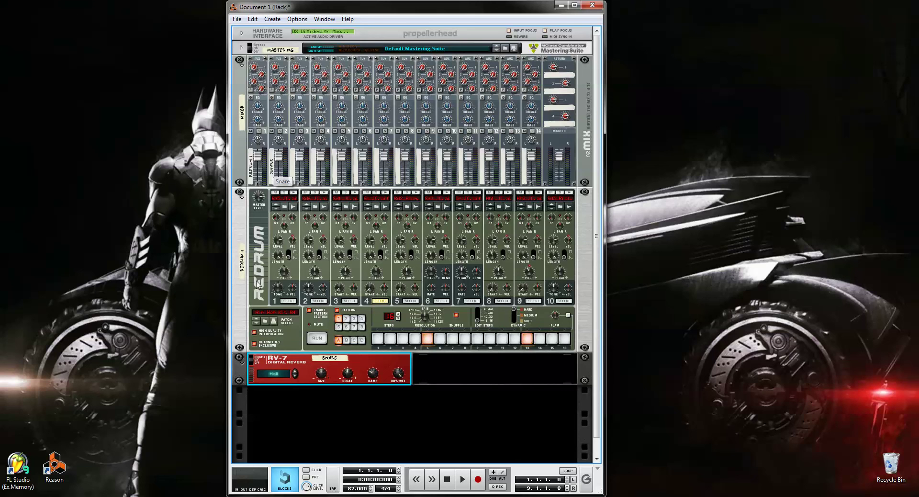
# Step: Rename the Redrum device as Drums
pyautogui.doubleClick(244, 269)
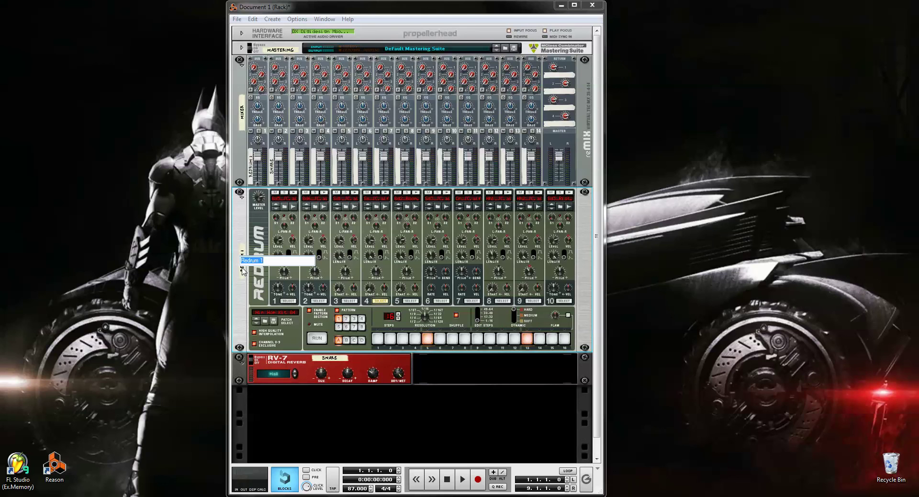
pyautogui.write('Drms')
pyautogui.press('BackSpace')
pyautogui.press('BackSpace')
pyautogui.write('ums')
pyautogui.press('Return')
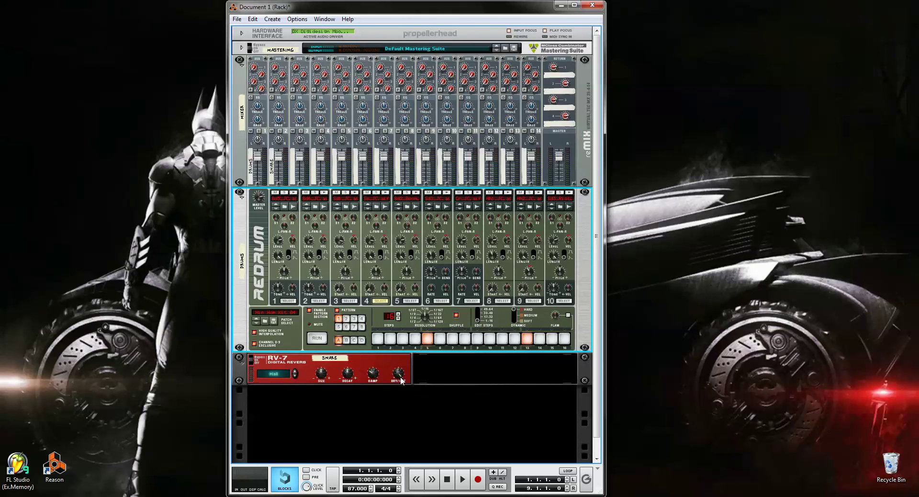
# Step: Turn the snare reverb's Dry/Wet down to 0 and make small adjustments to its Dry/Wet and Size
pyautogui.moveTo(401, 380)
pyautogui.moveTo(400, 380); pyautogui.dragTo(399, 408)
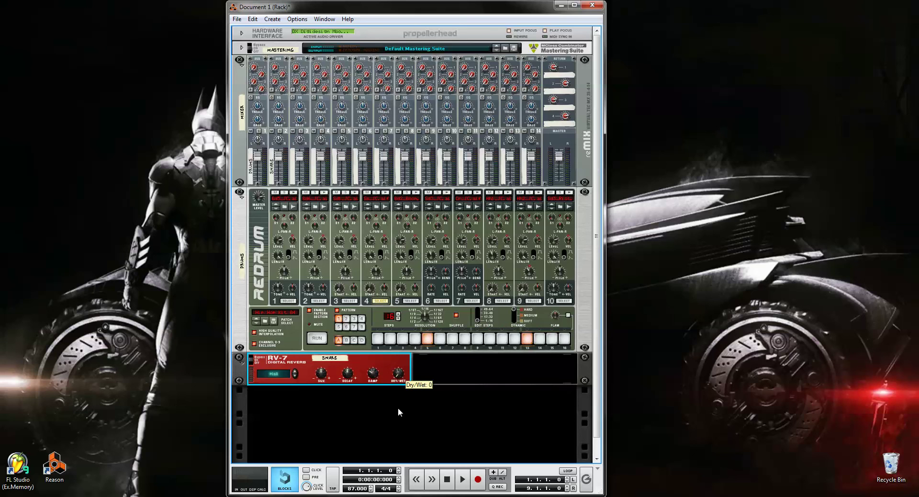
pyautogui.moveTo(399, 408); pyautogui.dragTo(399, 407)
pyautogui.moveTo(402, 380); pyautogui.dragTo(402, 373)
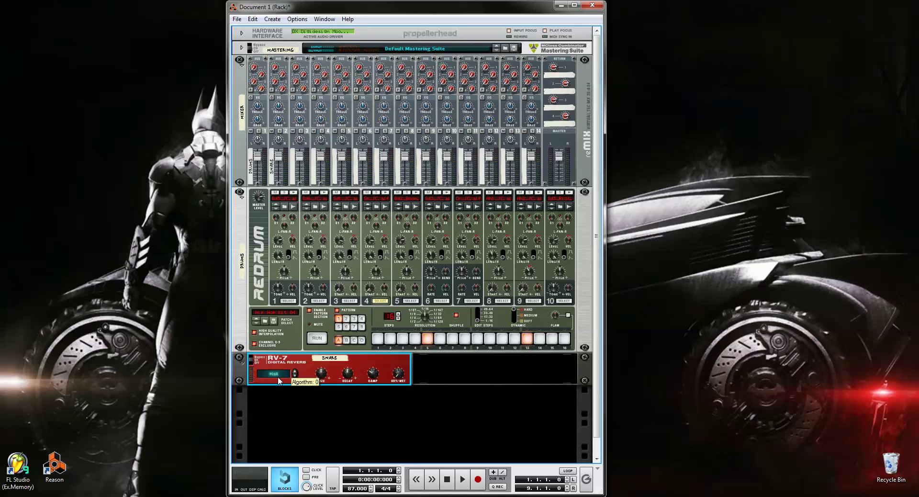
pyautogui.moveTo(320, 373); pyautogui.dragTo(320, 382)
# Step: Play the beat while fine-tuning the snare reverb's Dry/Wet amount, and stop playback
pyautogui.moveTo(398, 378)
pyautogui.click(459, 481)
pyautogui.moveTo(400, 376); pyautogui.dragTo(401, 370)
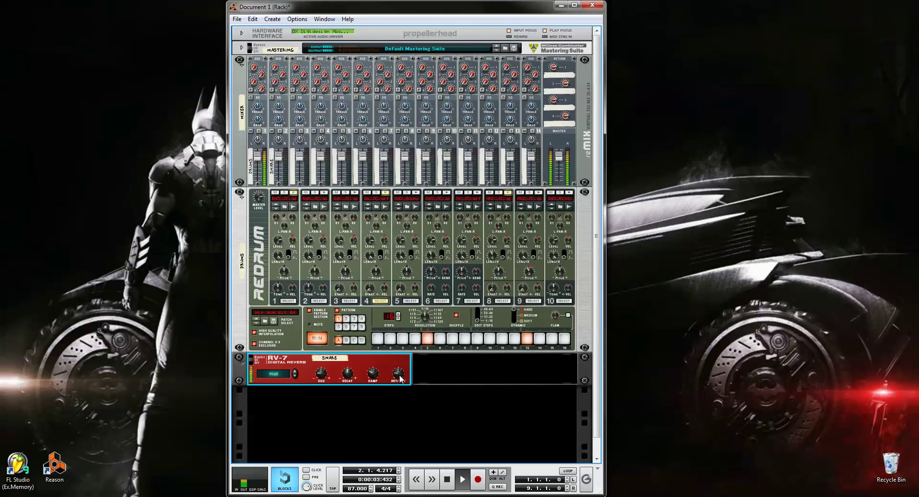
pyautogui.press('space')
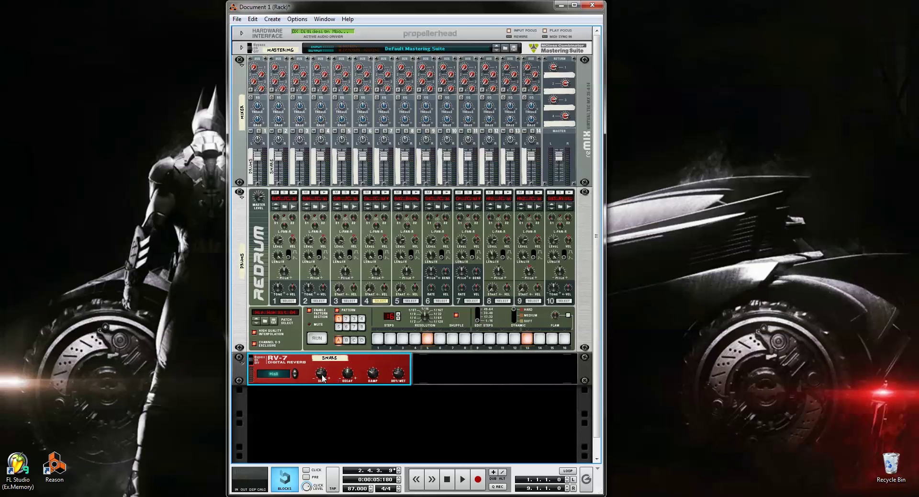
# Step: Play the beat from the beginning to hear the snare reverb, and return the transport to the song start
pyautogui.click(447, 480)
pyautogui.press('space')
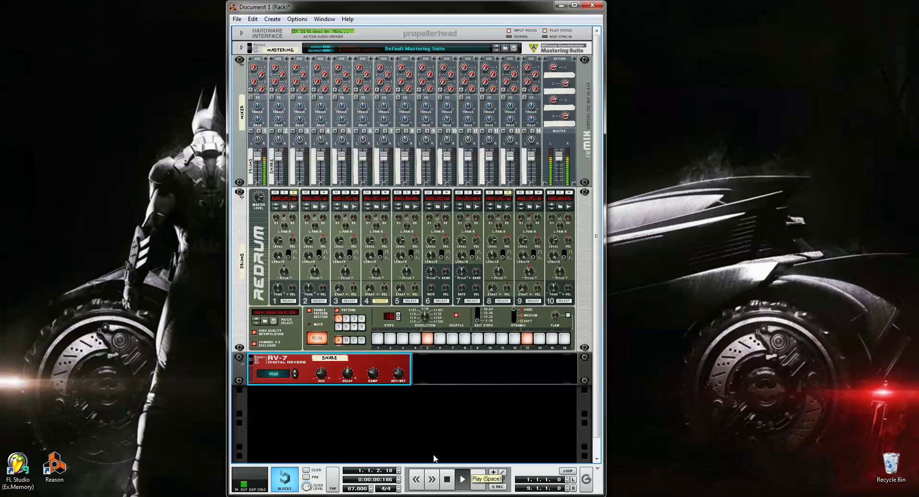
pyautogui.moveTo(349, 384)
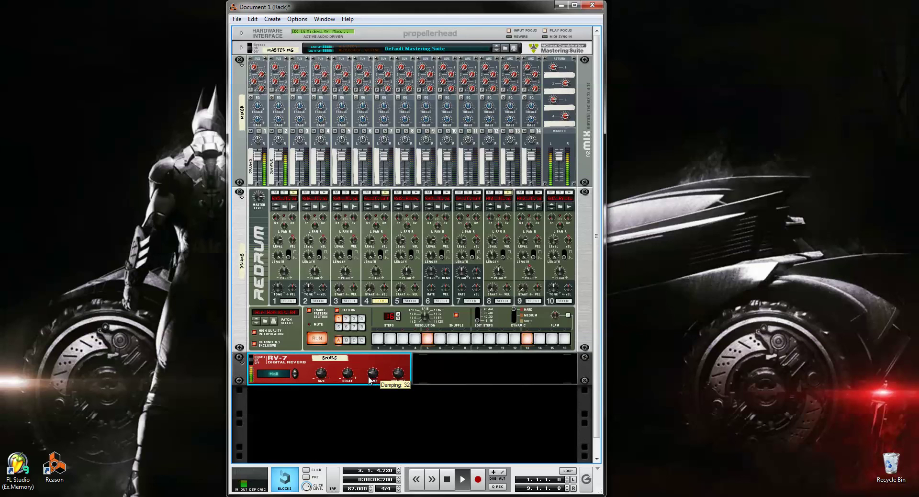
pyautogui.moveTo(339, 374); pyautogui.dragTo(398, 377)
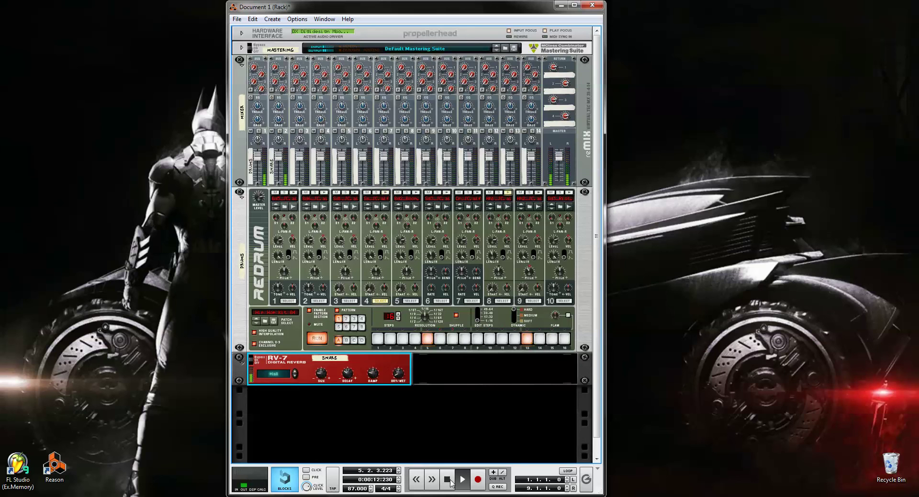
pyautogui.click(449, 480)
pyautogui.click(448, 480)
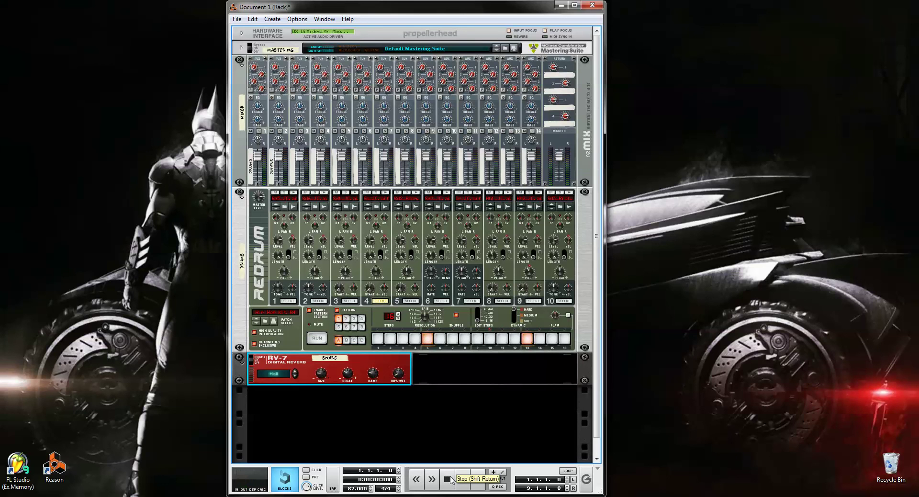
# Step: Operate the snare reverb's bypass switch, play the beat briefly as a check, and fold the reverb device in the rack
pyautogui.click(253, 361)
pyautogui.click(462, 484)
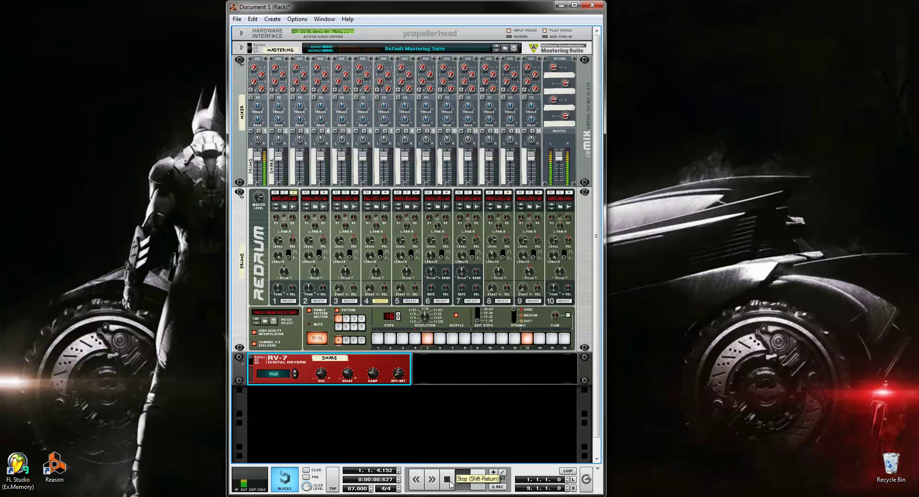
pyautogui.click(449, 483)
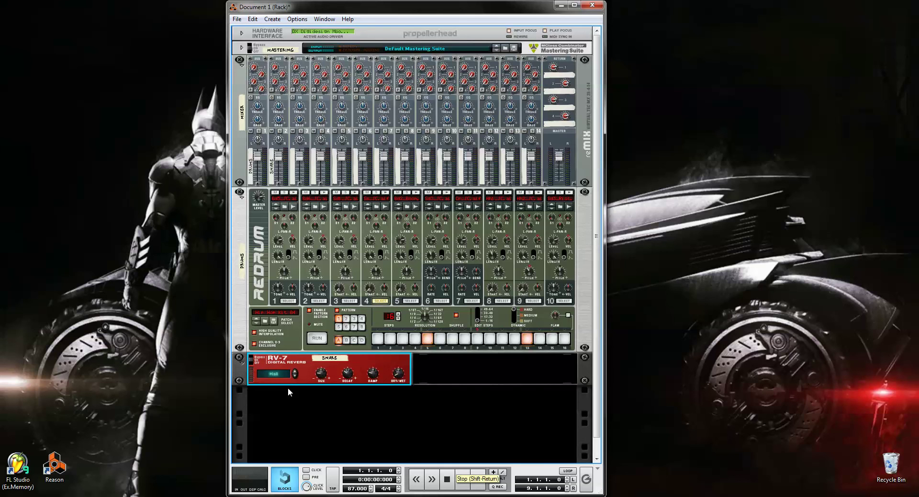
pyautogui.click(242, 365)
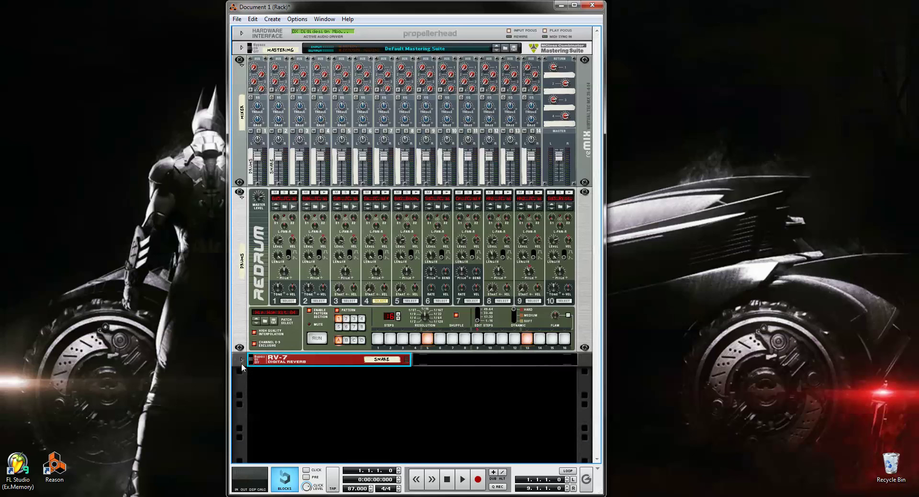